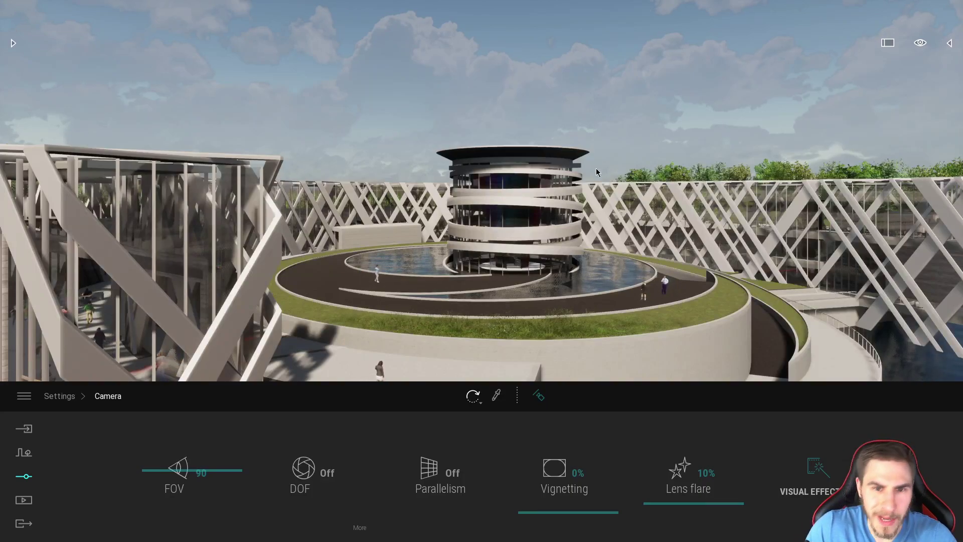
Examine the circular building complex by flying the camera from near ground level to an elevated overview of the central tower.
key(w)
right_drag(586, 138, 603, 171)
key(s)
key(w)
key(s)
key(w)
key(s)
key(w)
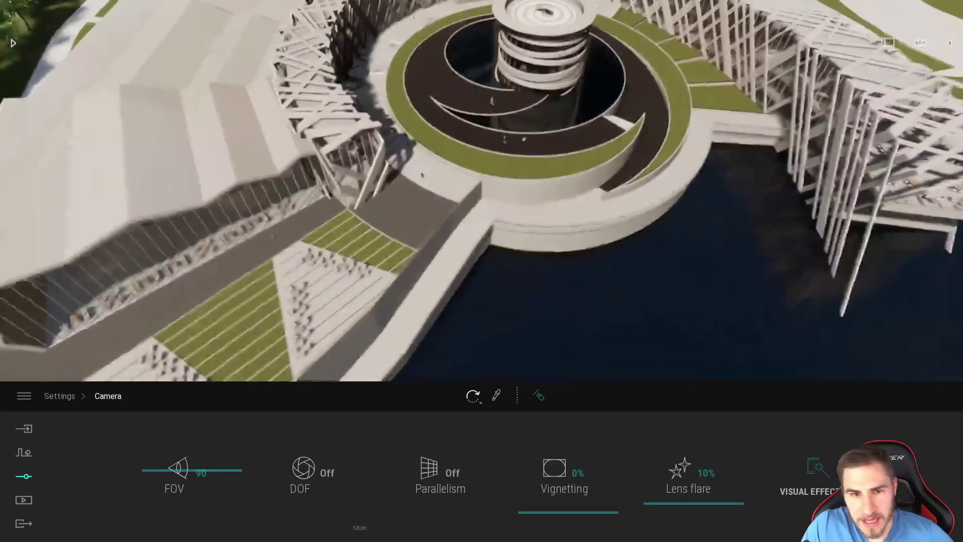
key(w)
right_drag(603, 171, 626, 161)
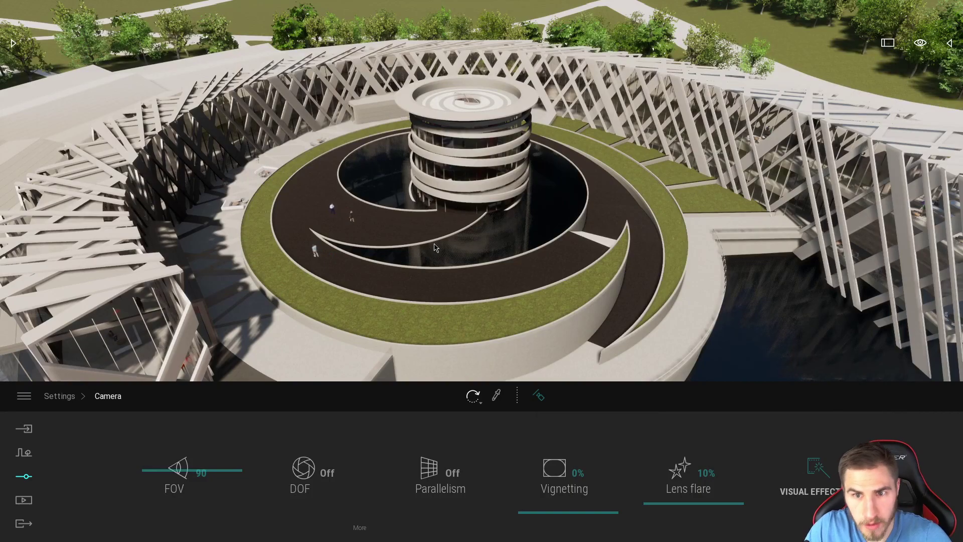
key(w)
mouse_move(467, 252)
right_down()
mouse_move(445, 284)
mouse_move(433, 245)
mouse_move(463, 254)
right_up()
key(s)
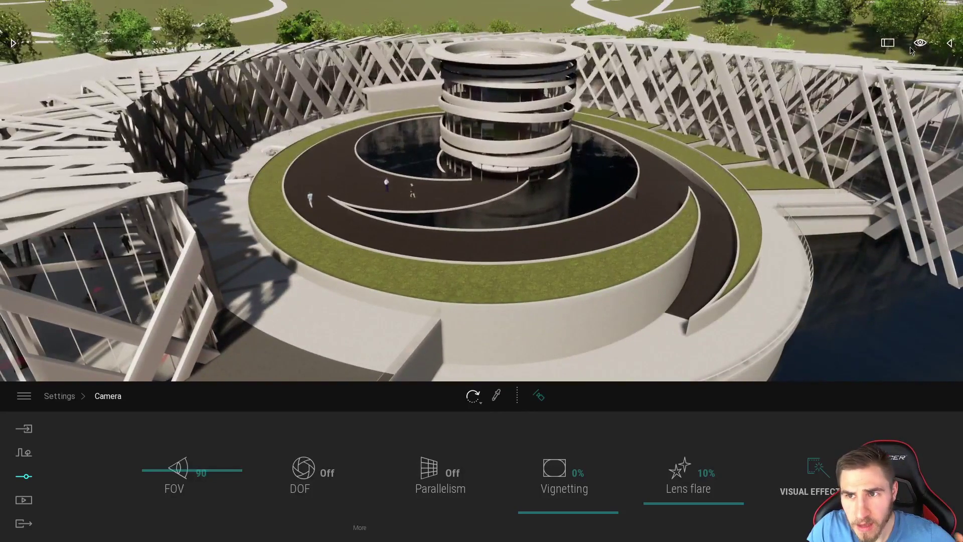
Switch the viewport from perspective to the isometric view and pan the model within it.
click(922, 45)
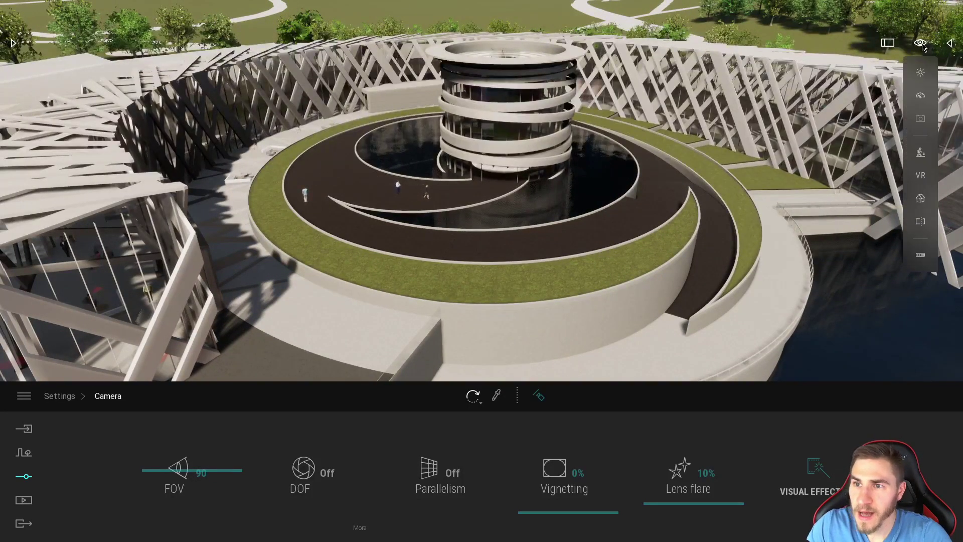
click(922, 199)
click(879, 255)
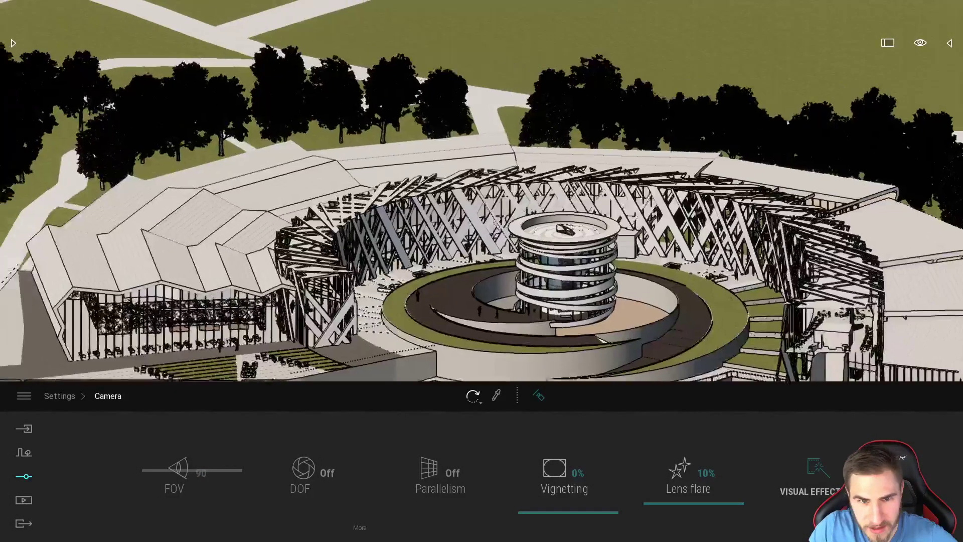
mouse_move(409, 248)
right_down()
mouse_move(351, 266)
mouse_move(550, 320)
mouse_move(298, 211)
mouse_move(398, 244)
right_up()
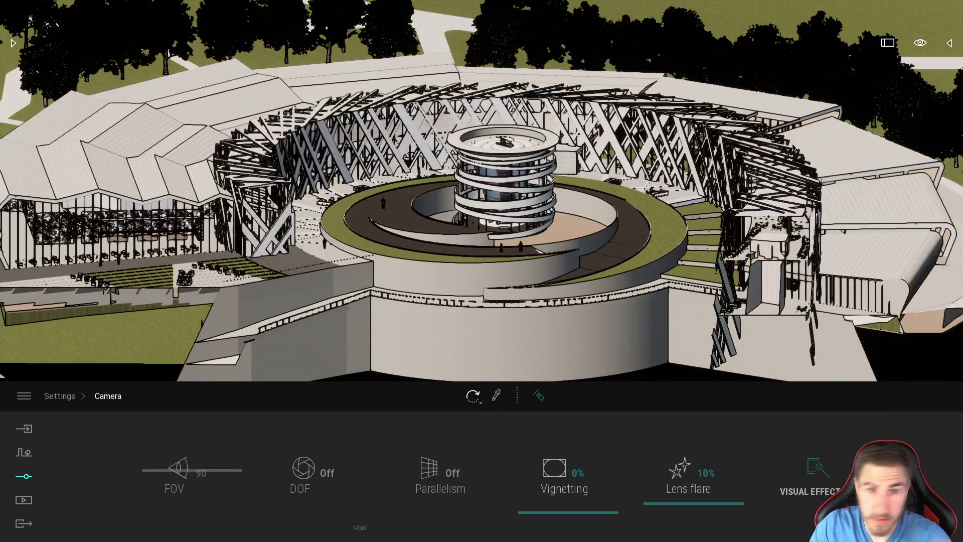
Return the viewport to the perspective view and pull back slightly from the central tower.
click(920, 43)
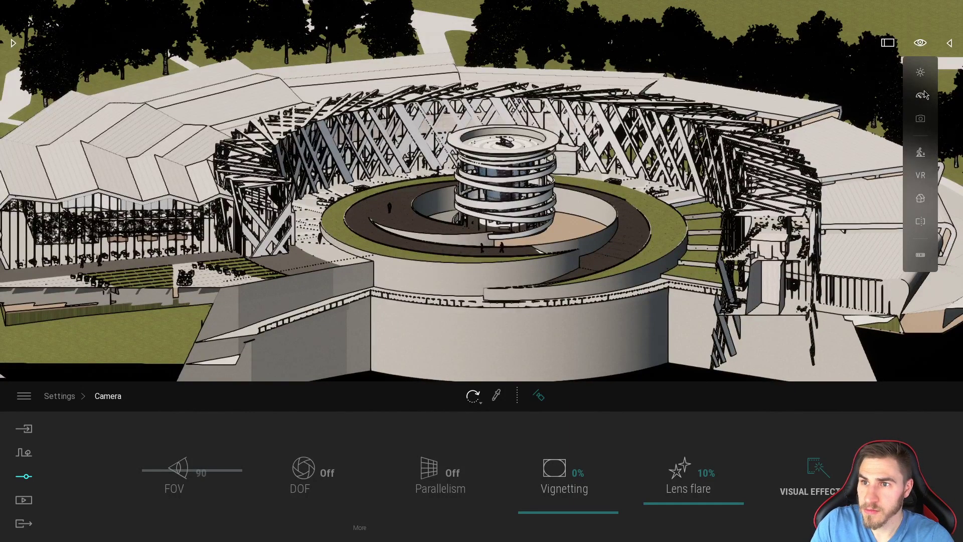
click(921, 198)
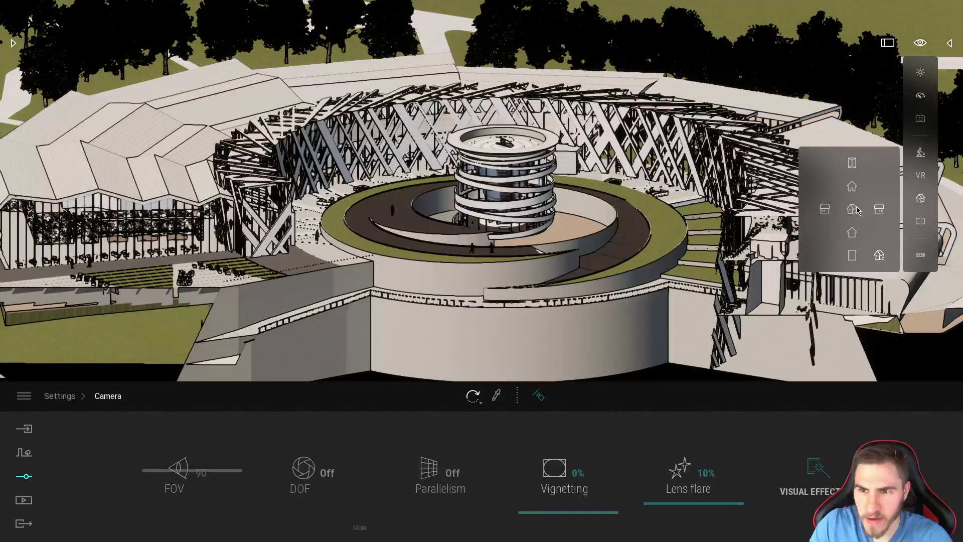
click(852, 209)
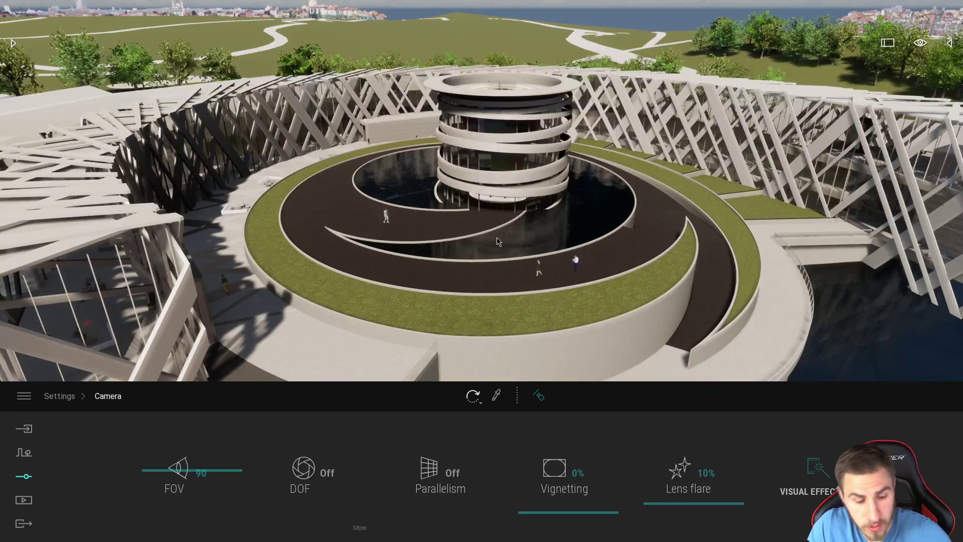
scroll(467, 257, down, 1)
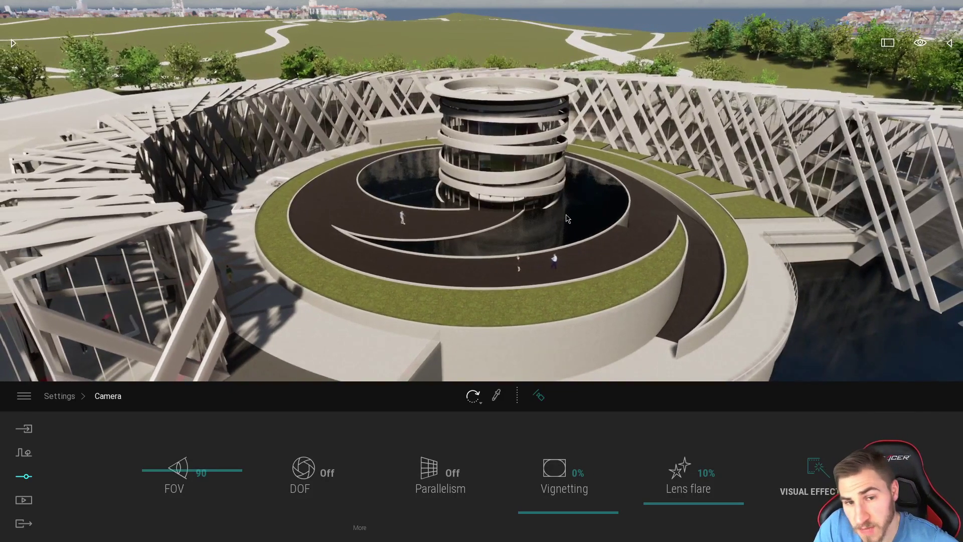
Turn on the camera orbit mode and examine the complex from the water, the glazed wing and the circular plaza.
click(546, 402)
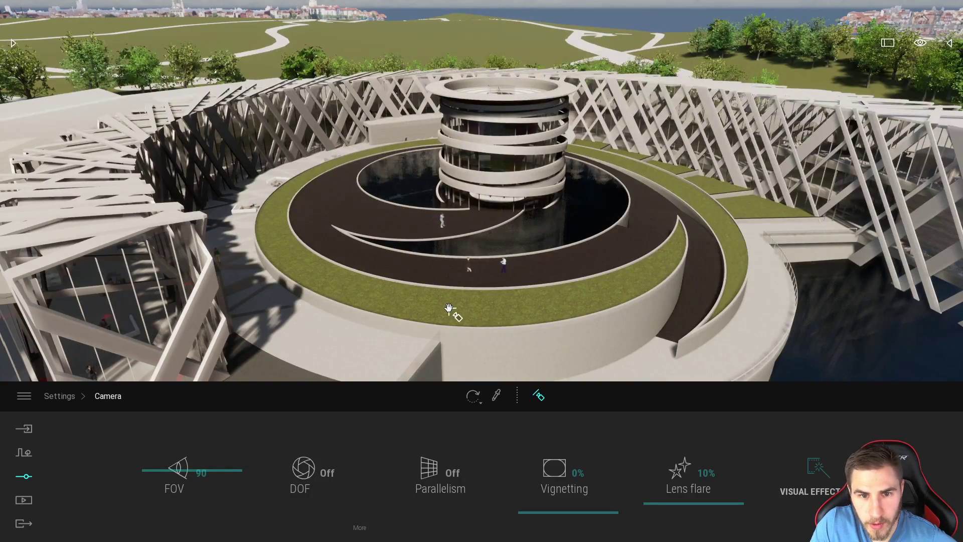
click(627, 338)
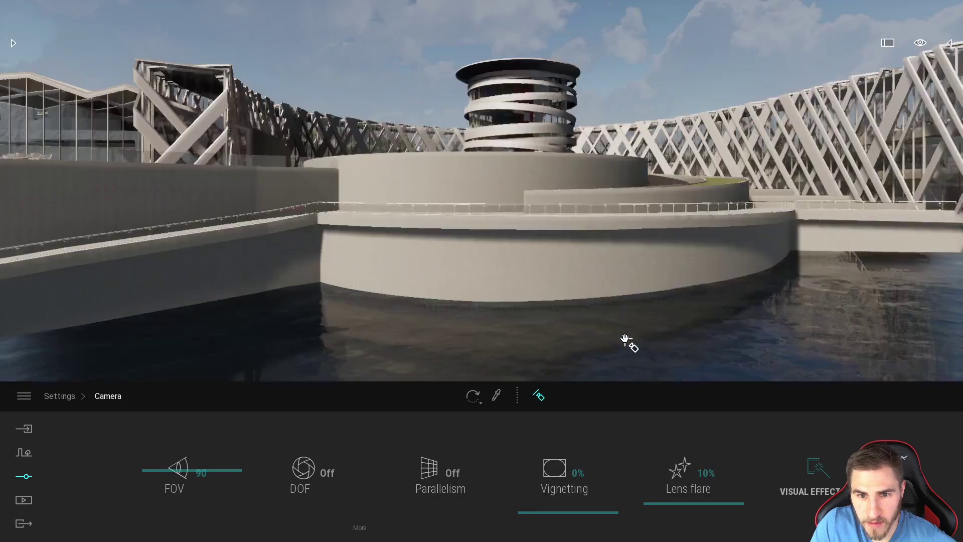
click(446, 257)
click(531, 211)
click(623, 186)
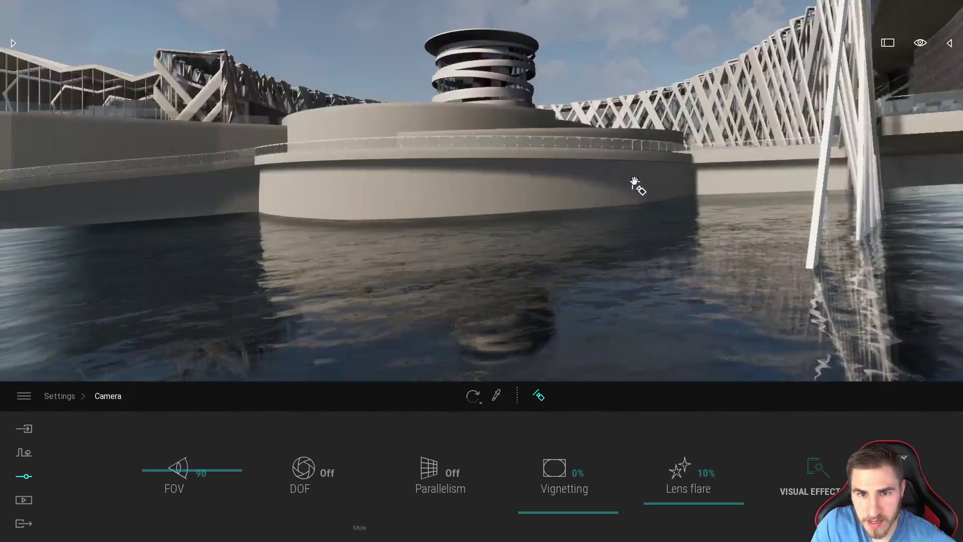
click(631, 191)
right_drag(625, 200, 959, 189)
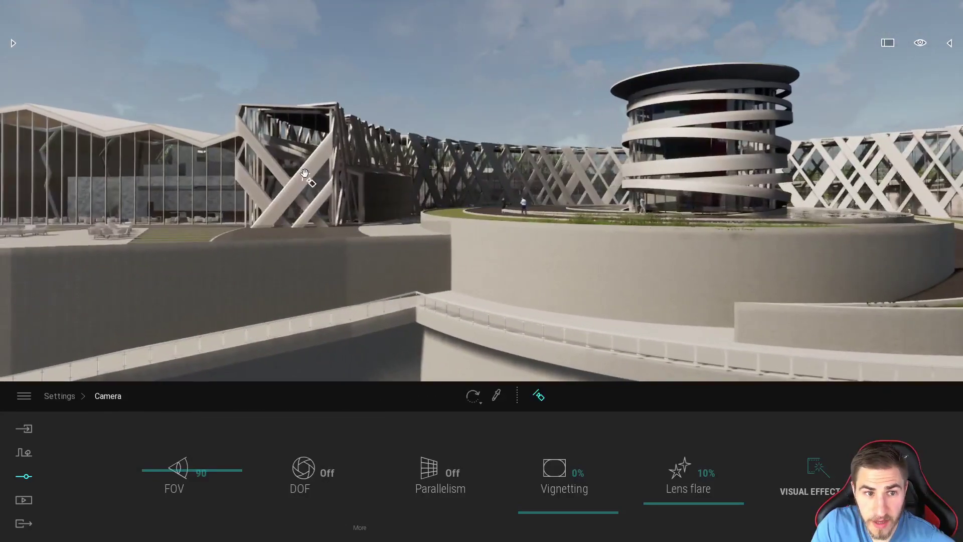
click(304, 174)
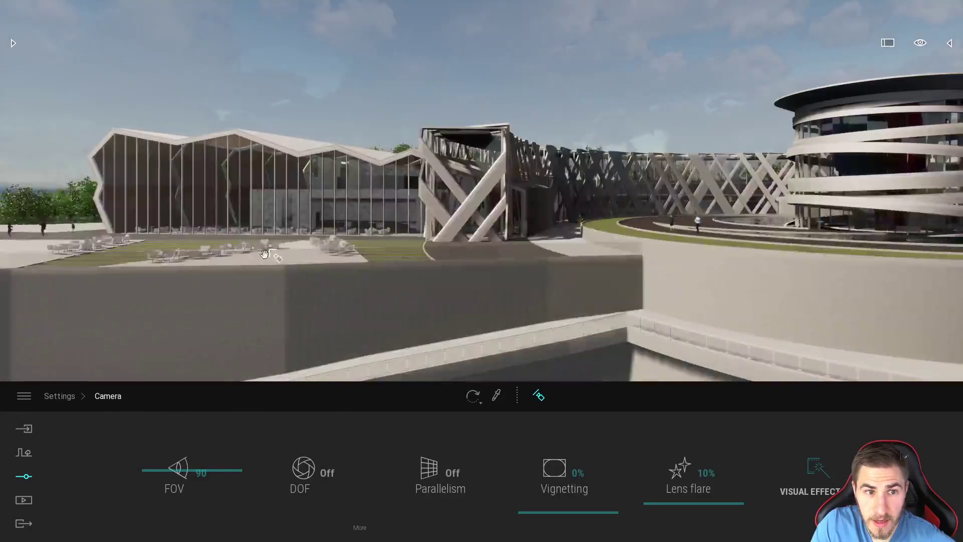
click(445, 228)
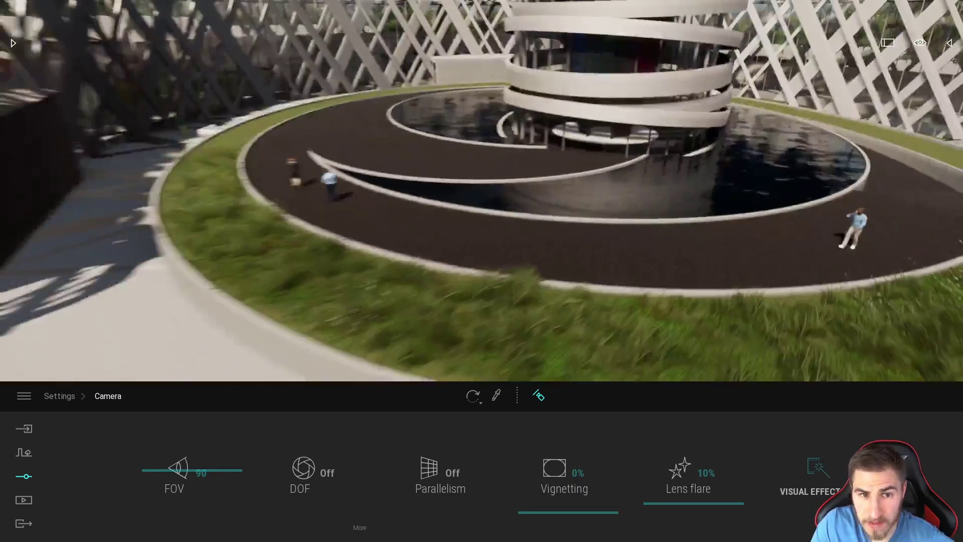
key(s)
mouse_move(514, 266)
right_down()
mouse_move(550, 279)
mouse_move(514, 266)
right_up()
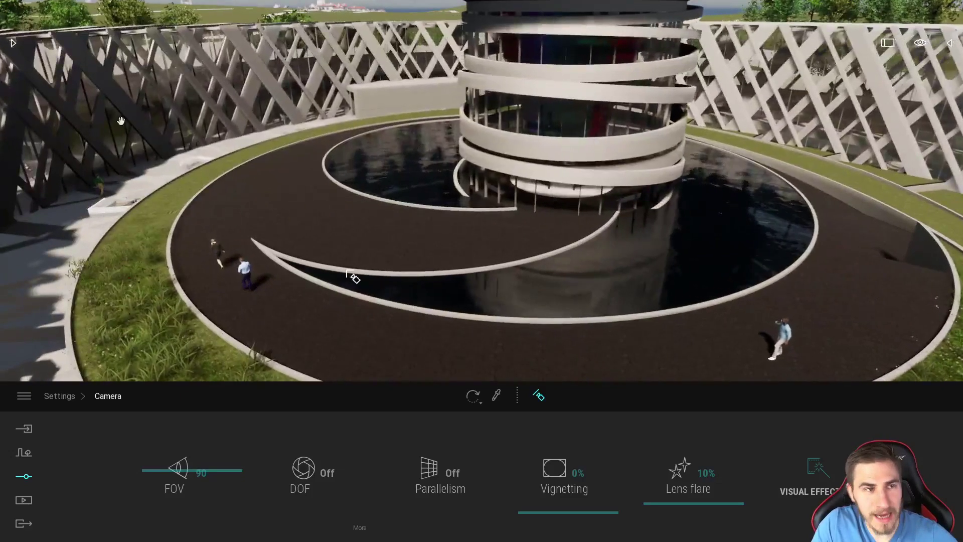
Place a Box 10m primitive on the dark circular plaza in front of the tower and select it.
click(13, 44)
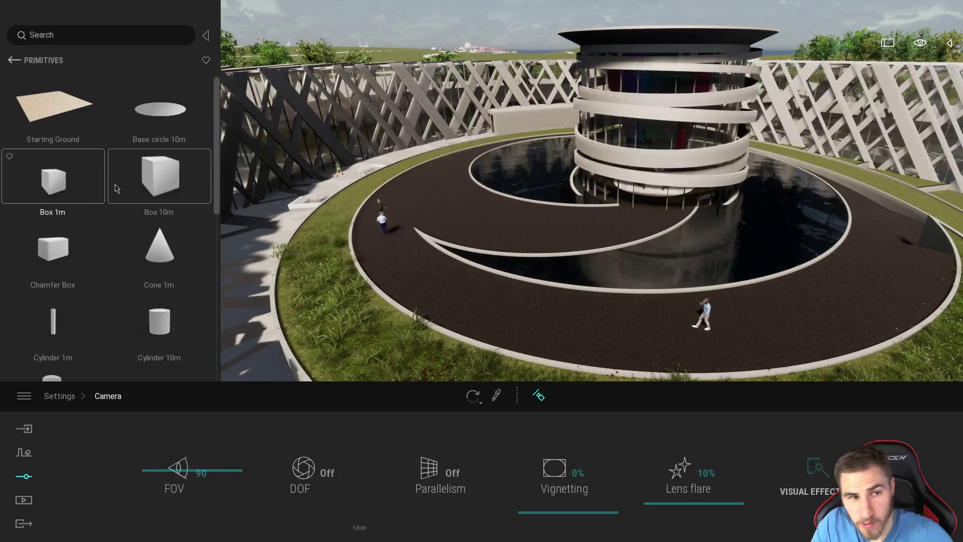
click(165, 178)
click(559, 277)
key(Escape)
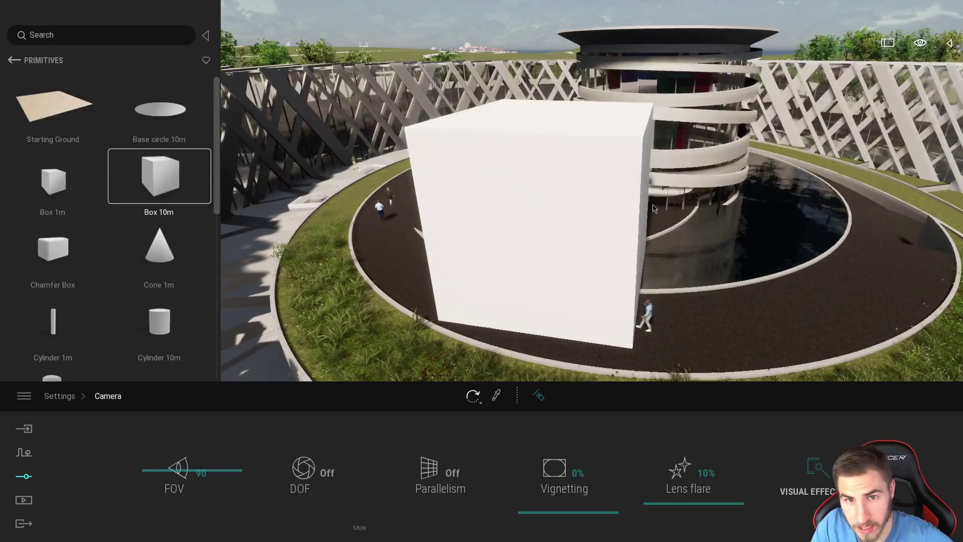
click(567, 204)
right_drag(745, 326, 610, 319)
key(d)
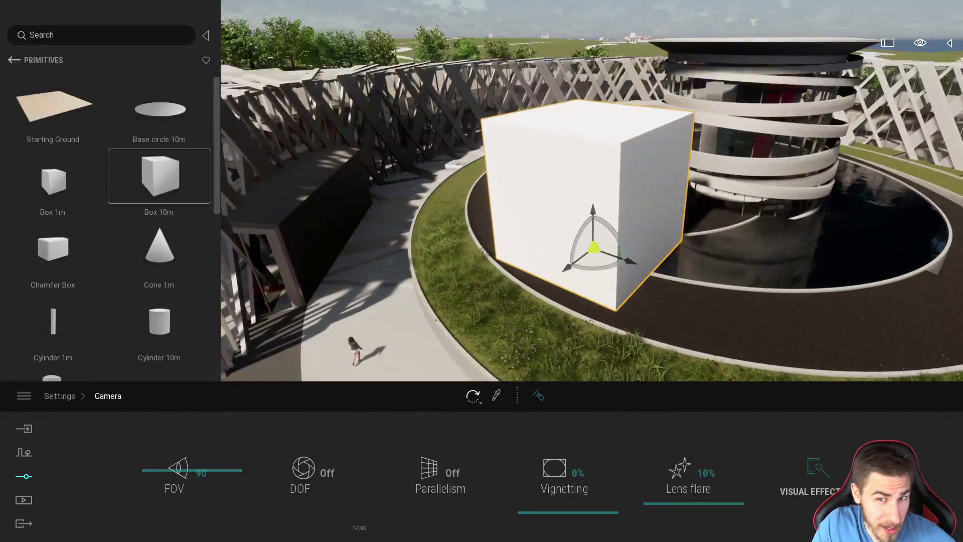
click(205, 35)
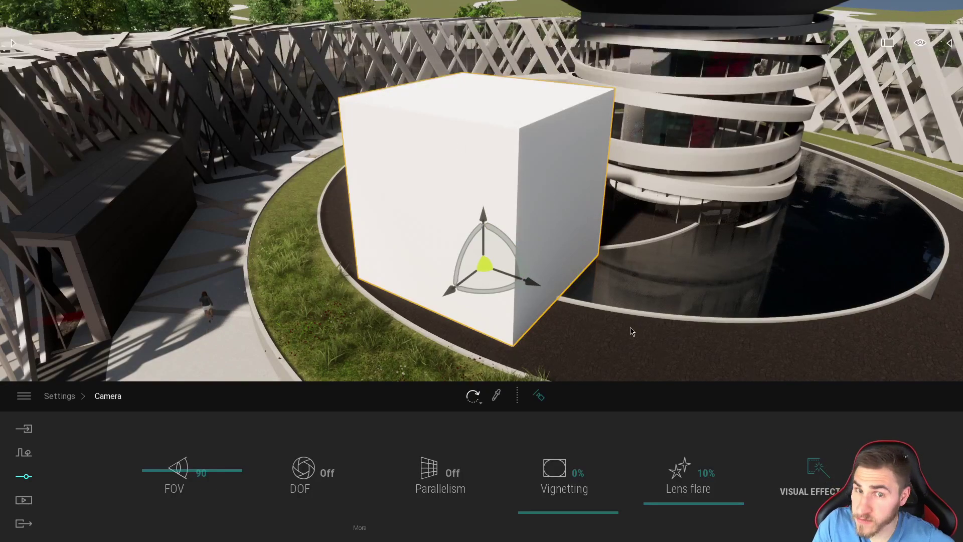
Rotate the selected box with its rotation gizmo so it sits tilted on the plaza.
right_drag(381, 345, 402, 316)
click(401, 316)
right_drag(481, 353, 566, 270)
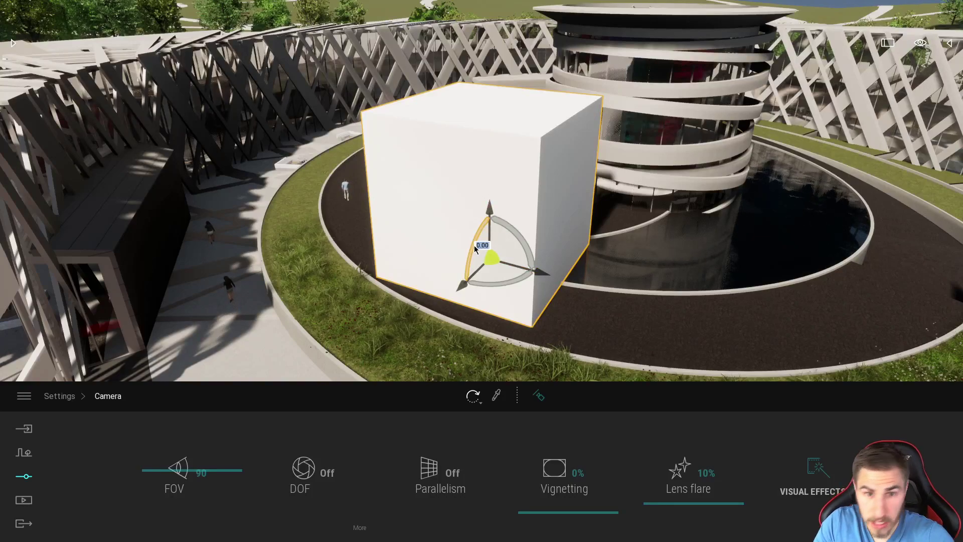
key(Return)
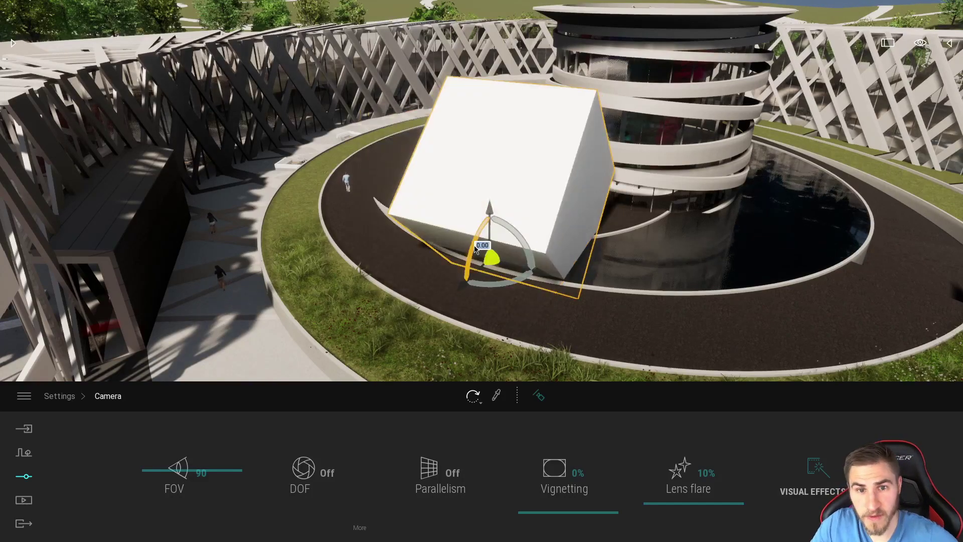
right_drag(510, 230, 497, 201)
key(a)
key(d)
key(s)
click(428, 314)
drag(424, 310, 402, 309)
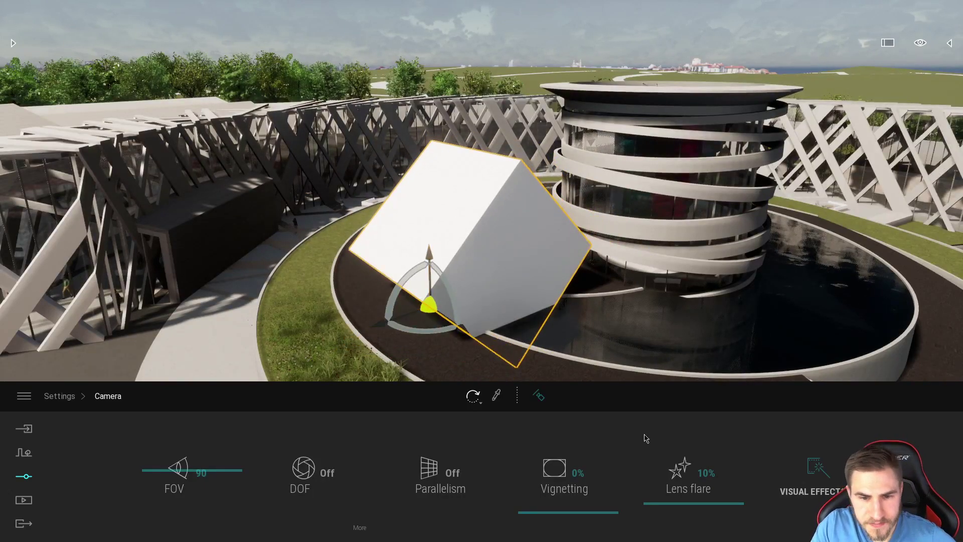
Turn on the camera orbit mode with the tilted box selected, and zoom out, pan and orbit to view the whole complex.
click(540, 394)
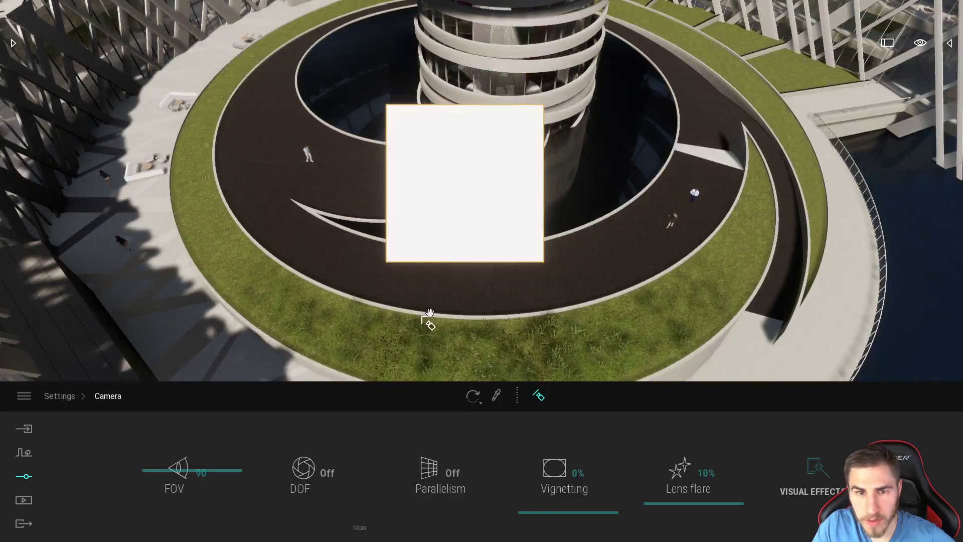
scroll(442, 314, down, 10)
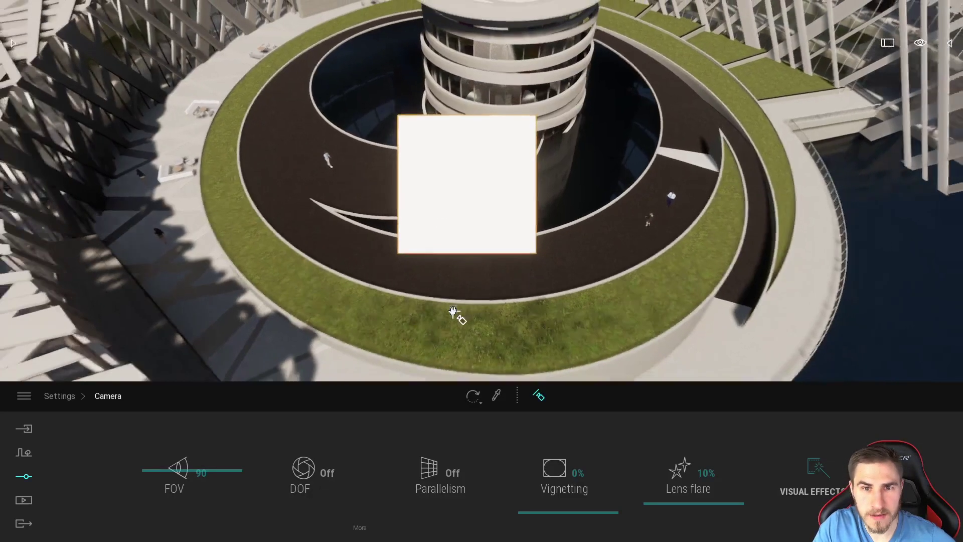
scroll(493, 239, down, 8)
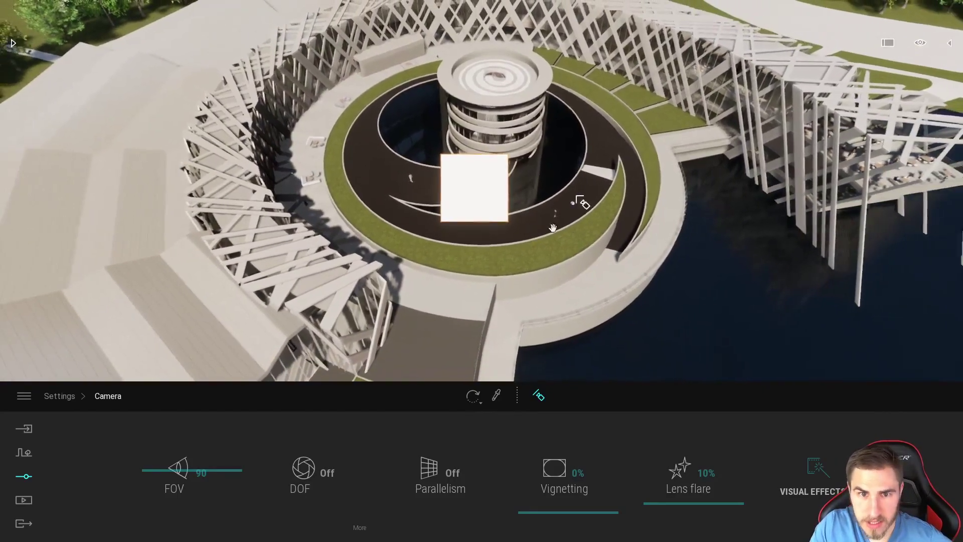
right_drag(552, 228, 540, 195)
scroll(539, 170, down, 3)
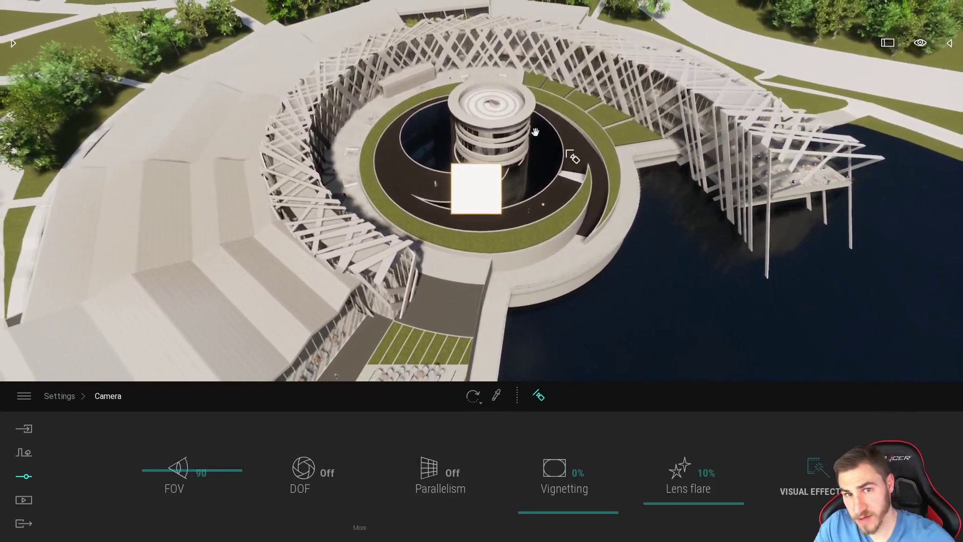
scroll(477, 303, down, 4)
right_drag(507, 272, 585, 243)
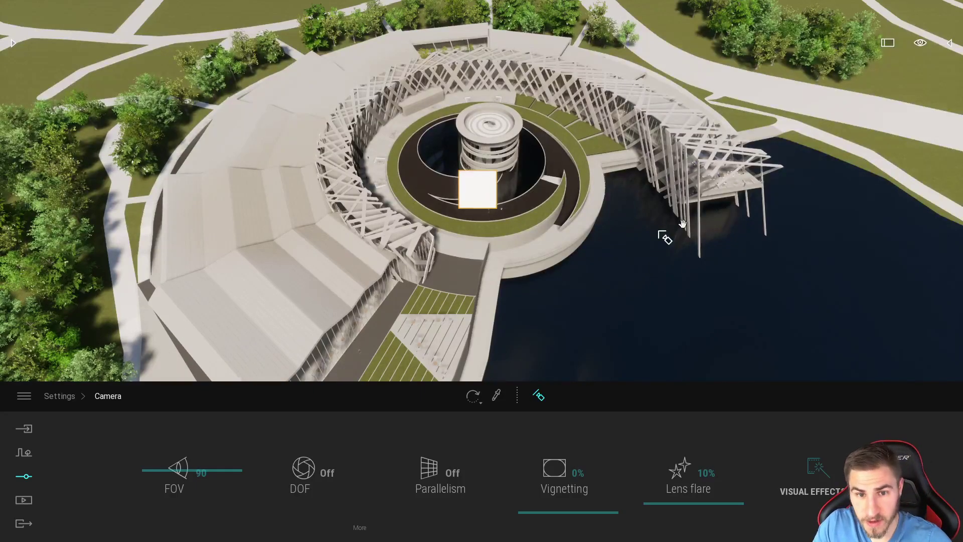
key(d)
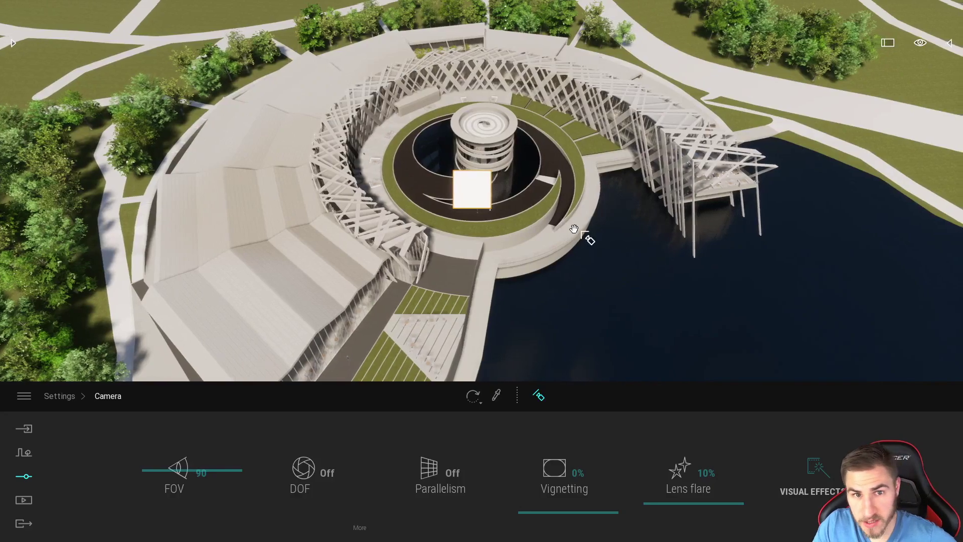
right_drag(406, 262, 396, 201)
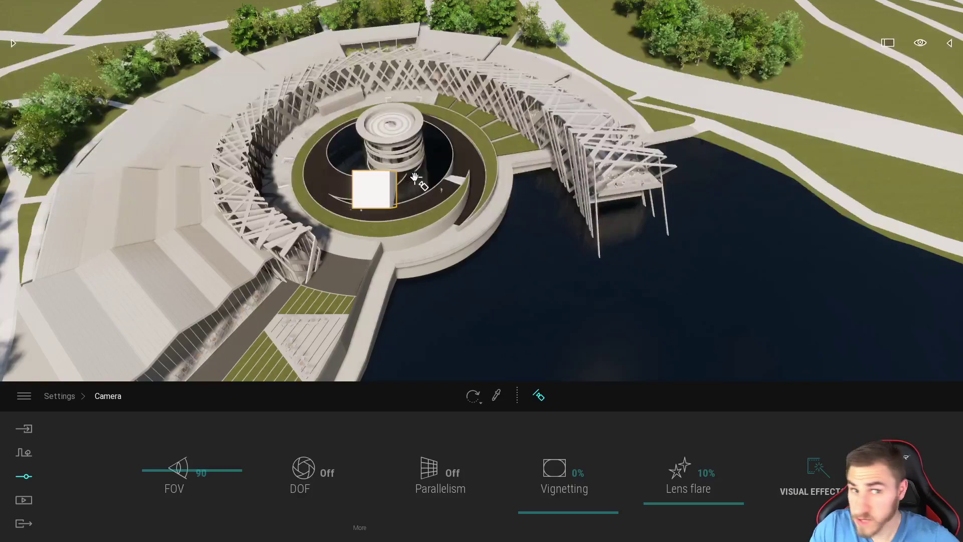
middle_drag(416, 183, 518, 184)
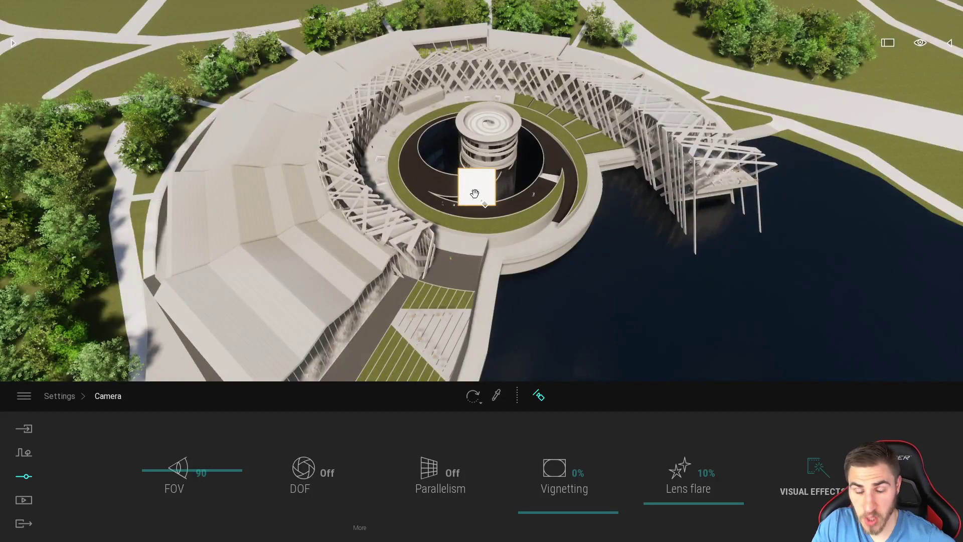
key(d)
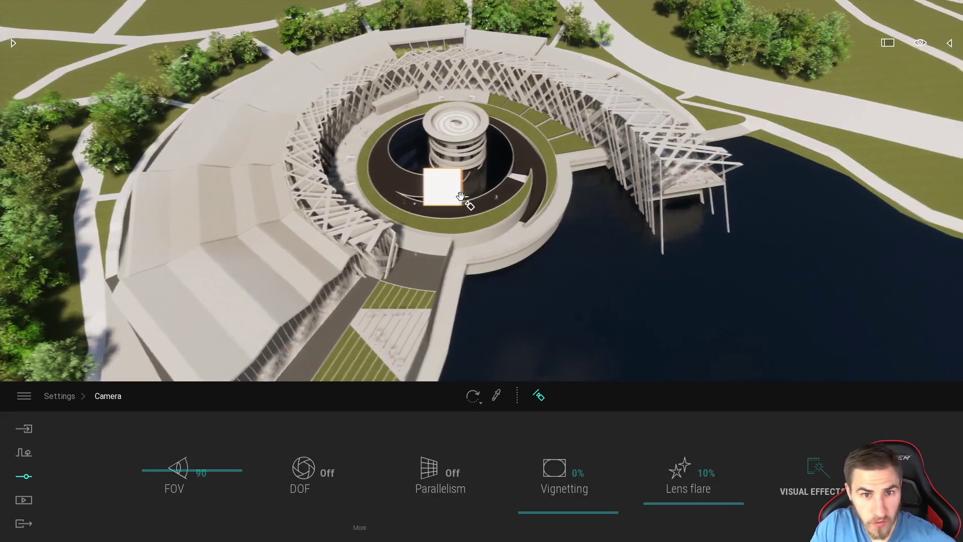
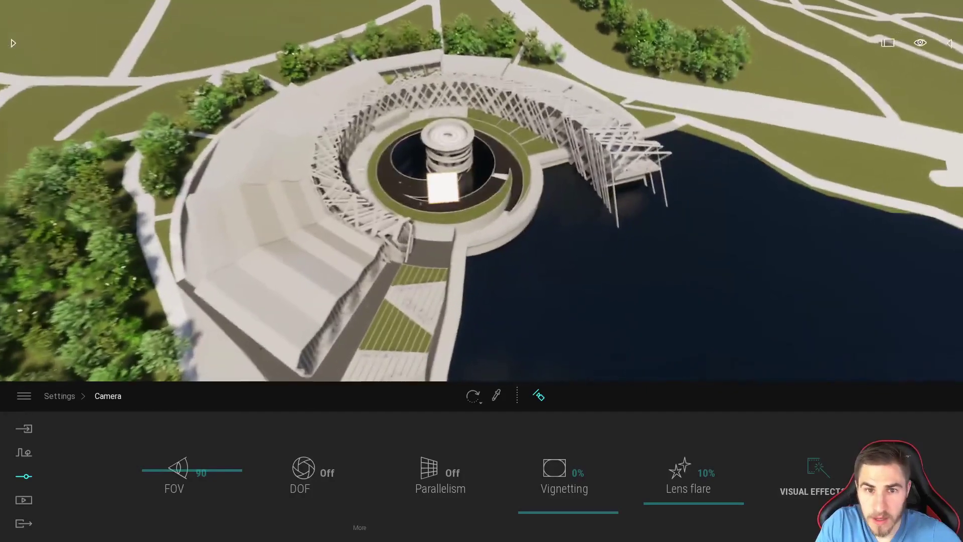
right_drag(438, 203, 442, 203)
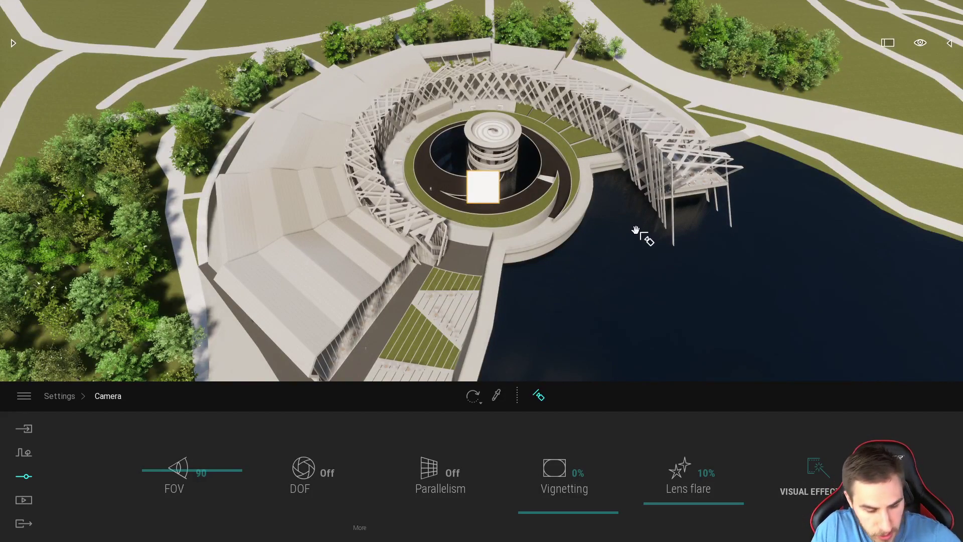
Strafe the camera right and left repeatedly in orbit mode, with the box on the circular plaza selected.
key(d)
key(a)
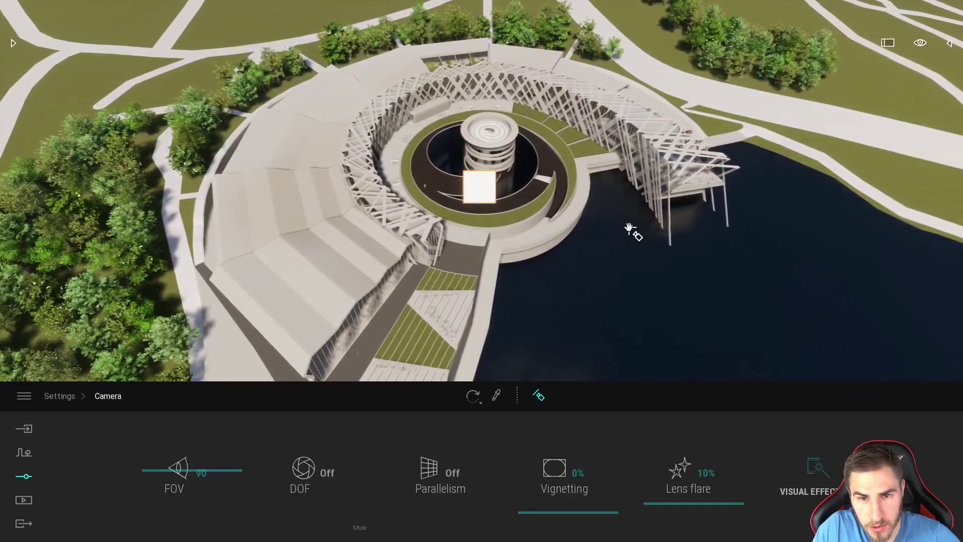
key(d)
key(a)
key(d)
key(a)
key(d)
key(a)
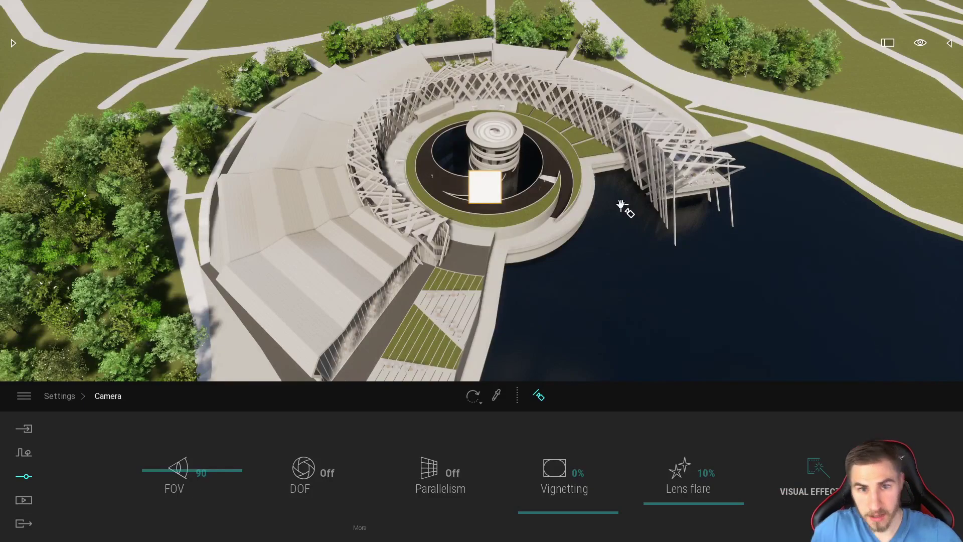
Move the camera forward, back and vertically in orbit mode, and pan to shift the selected box within the view.
key(w)
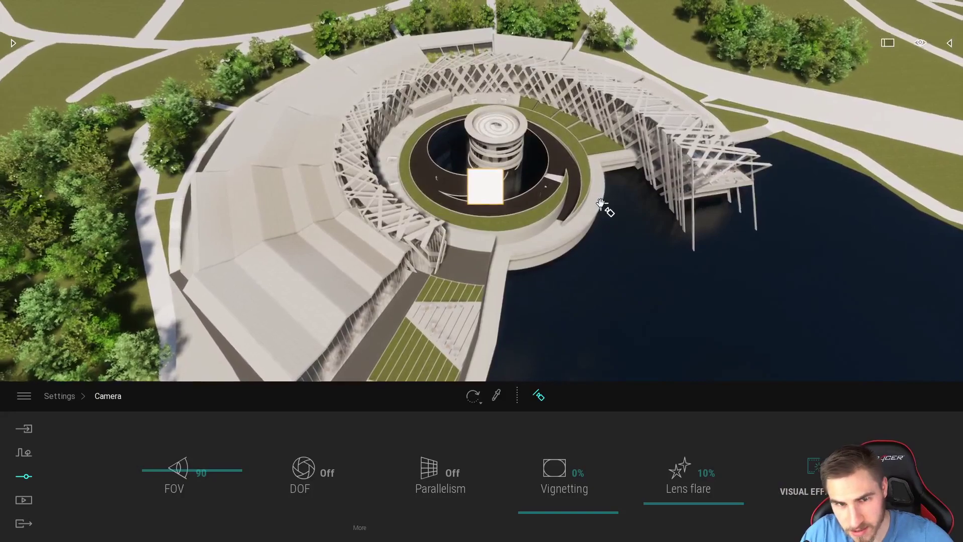
key(s)
key(q)
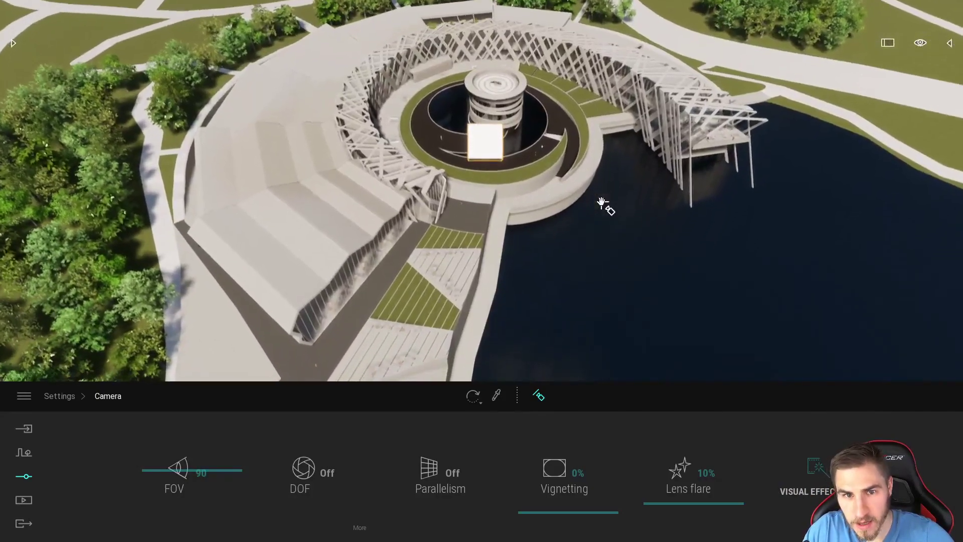
key(w)
key(d)
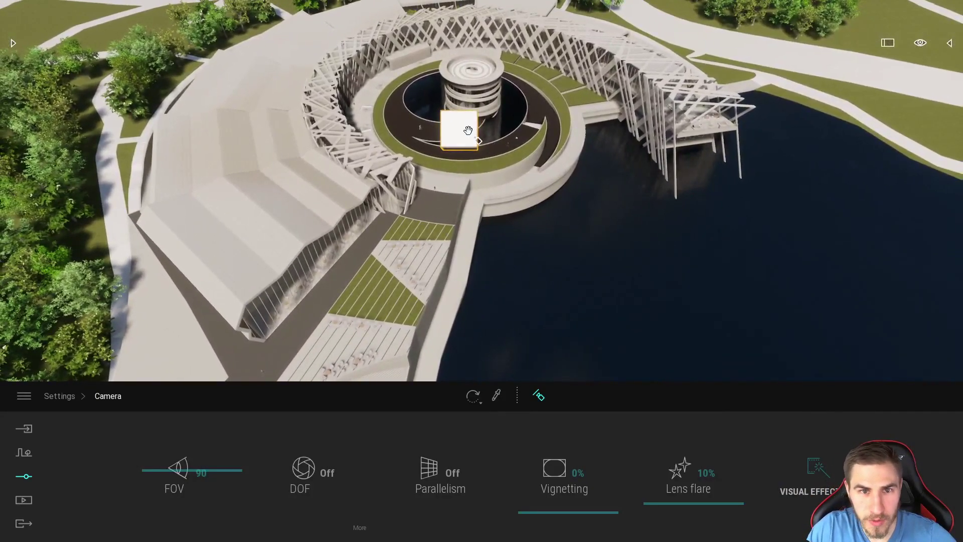
middle_drag(468, 131, 473, 131)
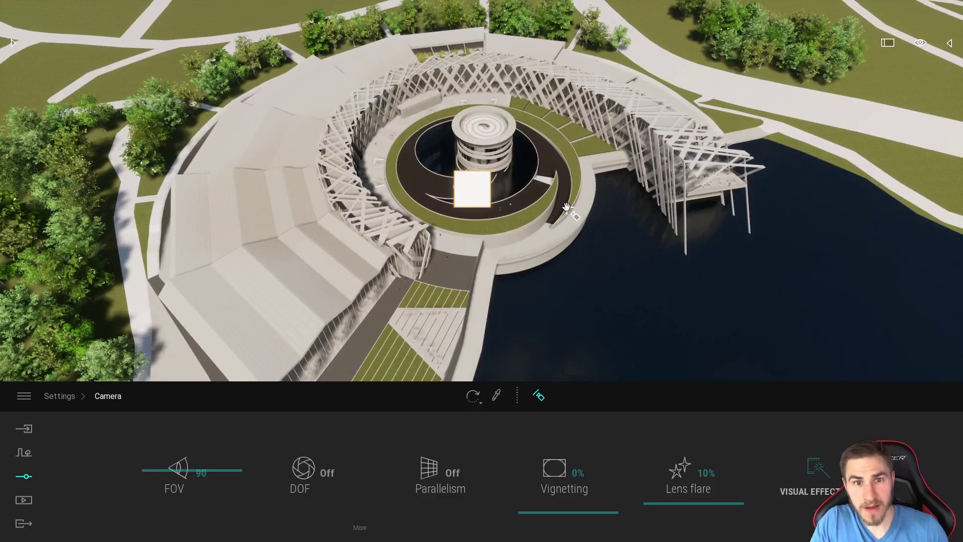
Orbit around the selected box from above and zoom in and out to examine how the camera turns about it.
mouse_move(515, 213)
right_down()
mouse_move(504, 211)
mouse_move(526, 231)
mouse_move(544, 218)
mouse_move(496, 215)
right_up()
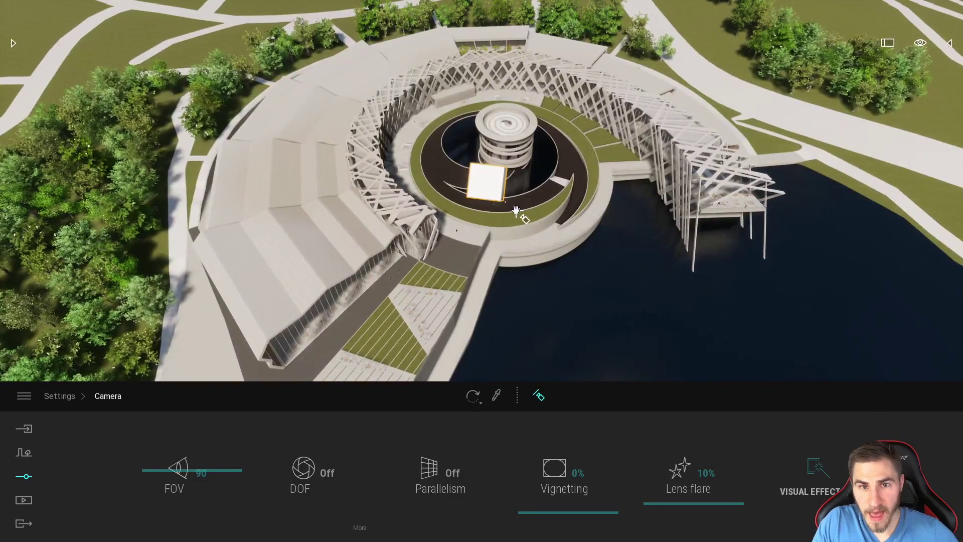
scroll(508, 231, down, 3)
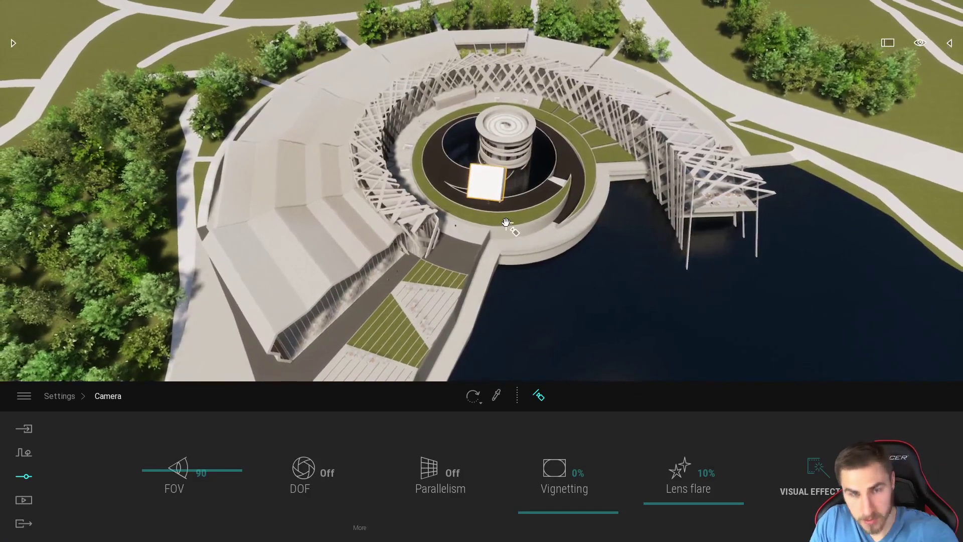
scroll(491, 233, up, 1)
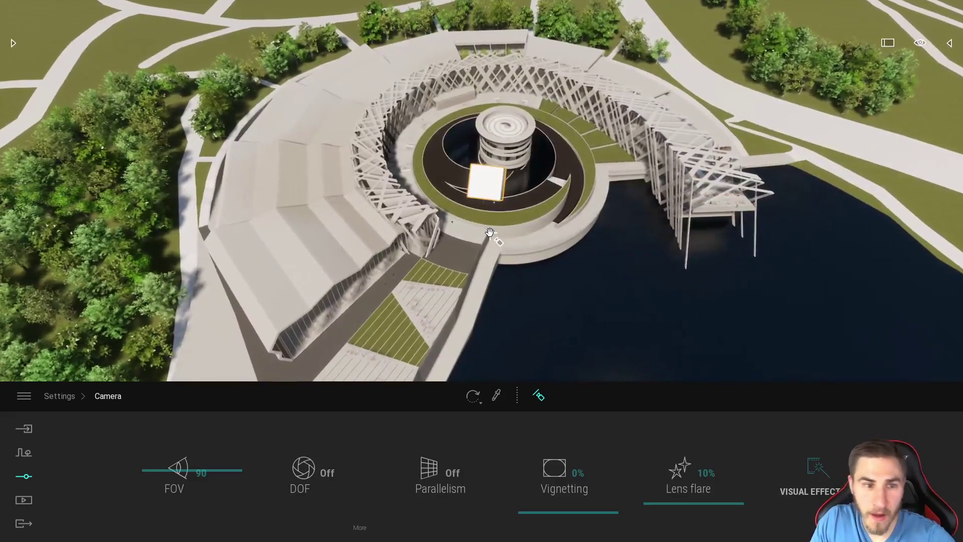
click(489, 188)
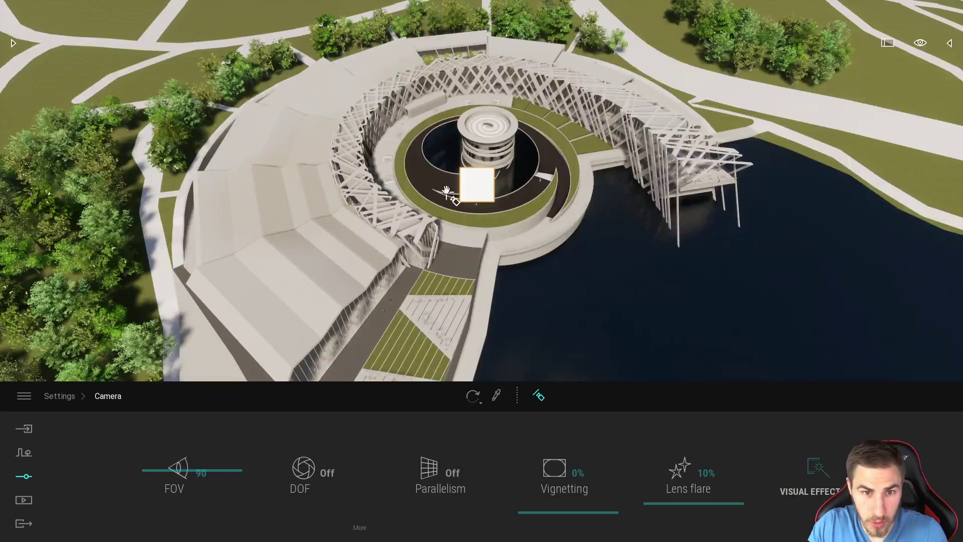
scroll(490, 217, down, 1)
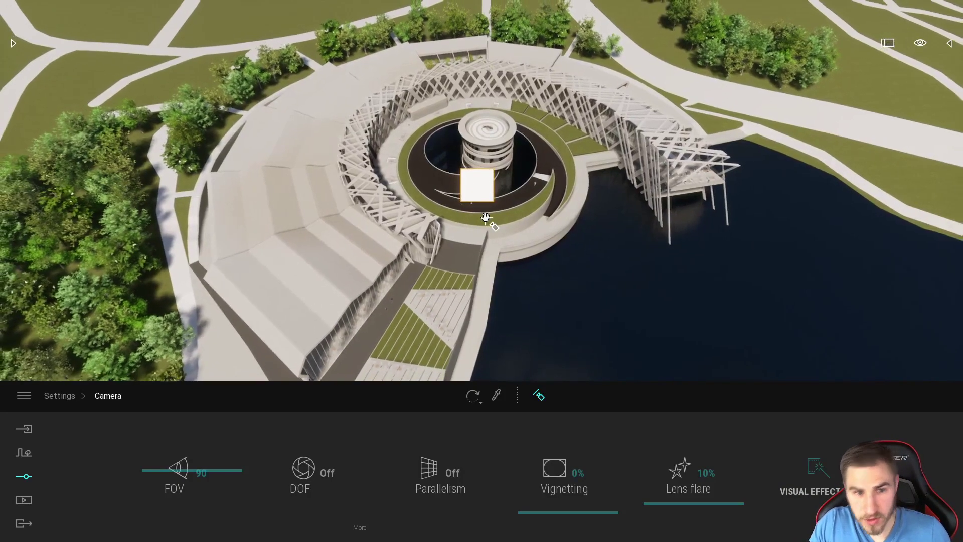
right_drag(476, 225, 477, 243)
scroll(477, 224, down, 1)
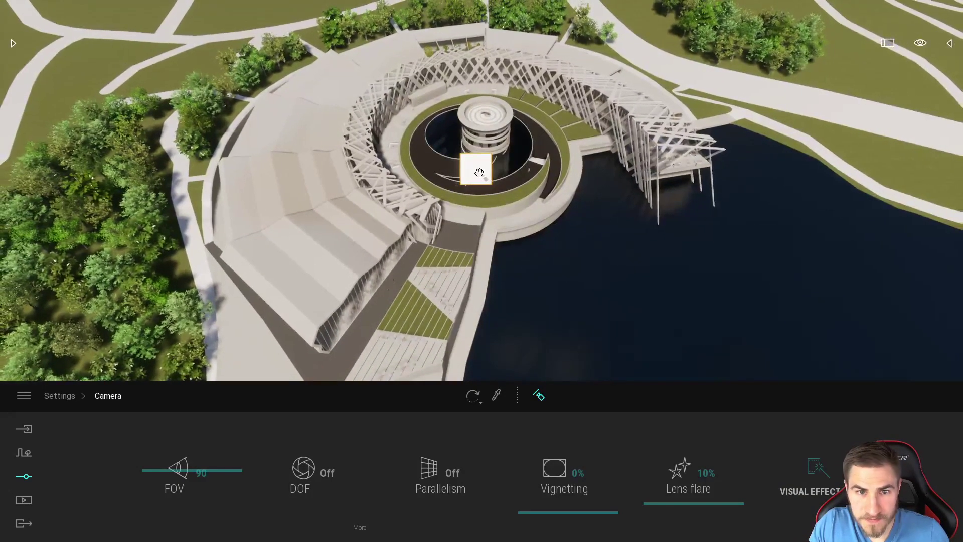
right_drag(525, 311, 527, 295)
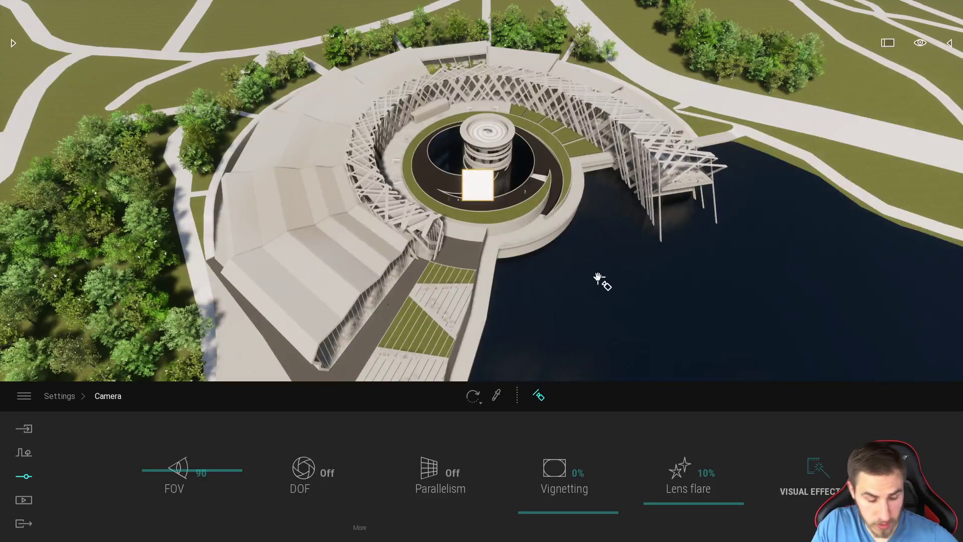
Pan the camera from side to side between the complex and the lake, and return to an overview centred near the box.
key(d)
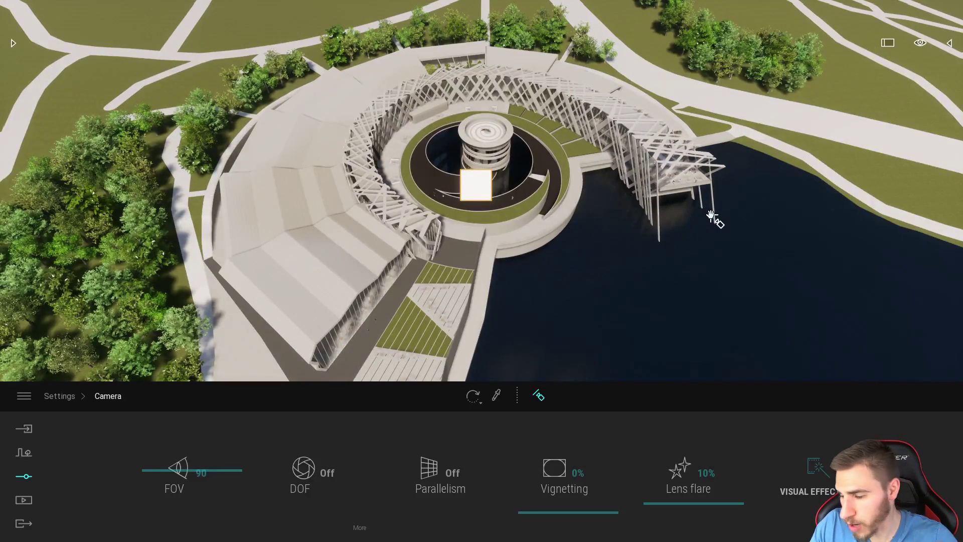
middle_drag(554, 287, 431, 309)
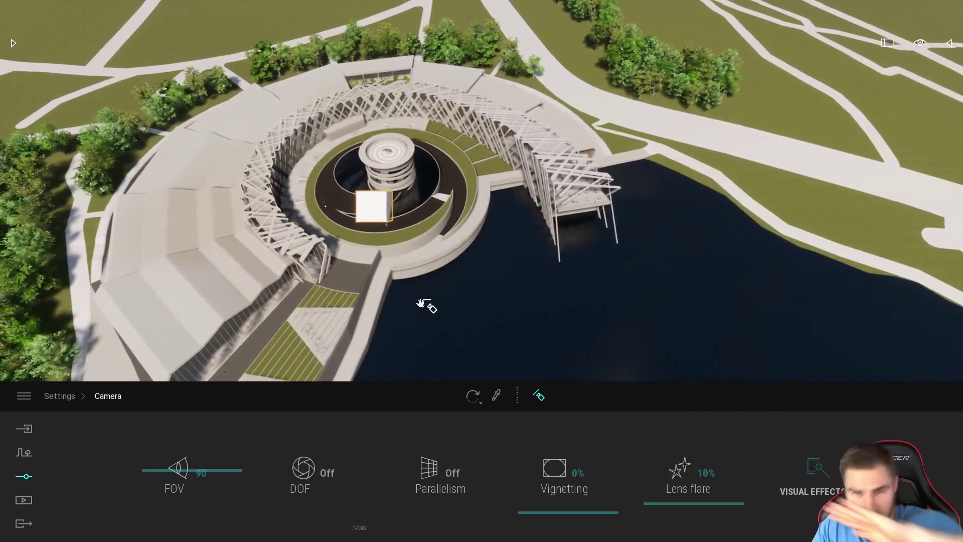
middle_drag(355, 284, 466, 264)
middle_drag(541, 205, 355, 199)
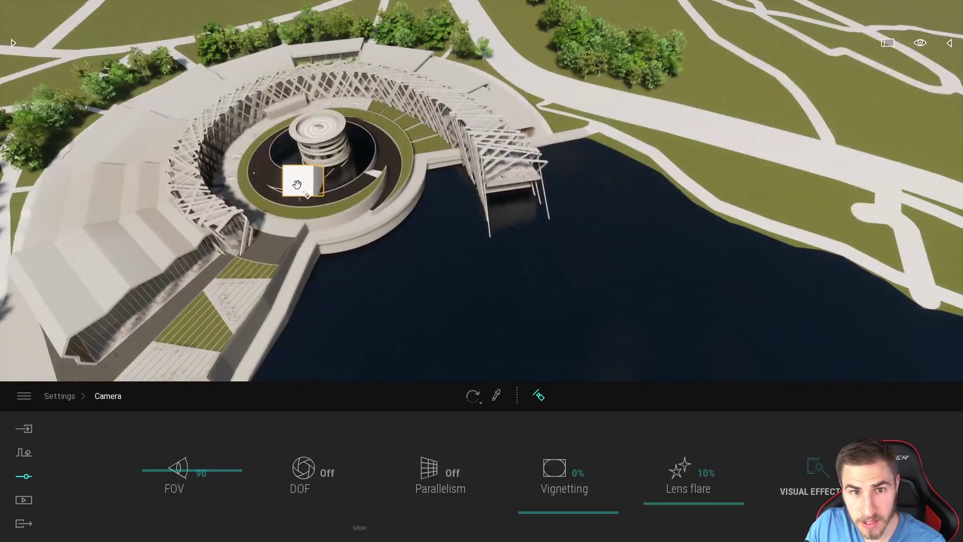
middle_drag(298, 185, 476, 192)
middle_drag(753, 221, 429, 247)
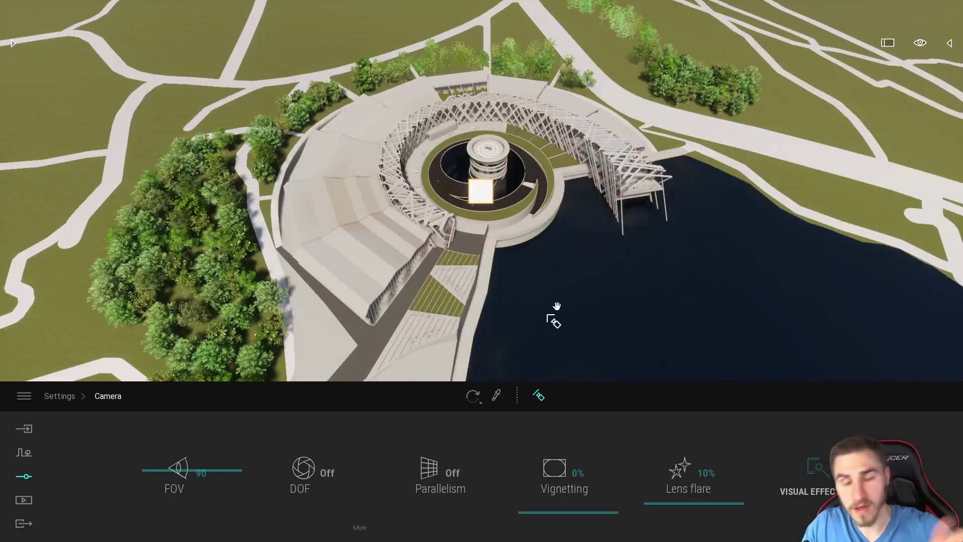
key(w)
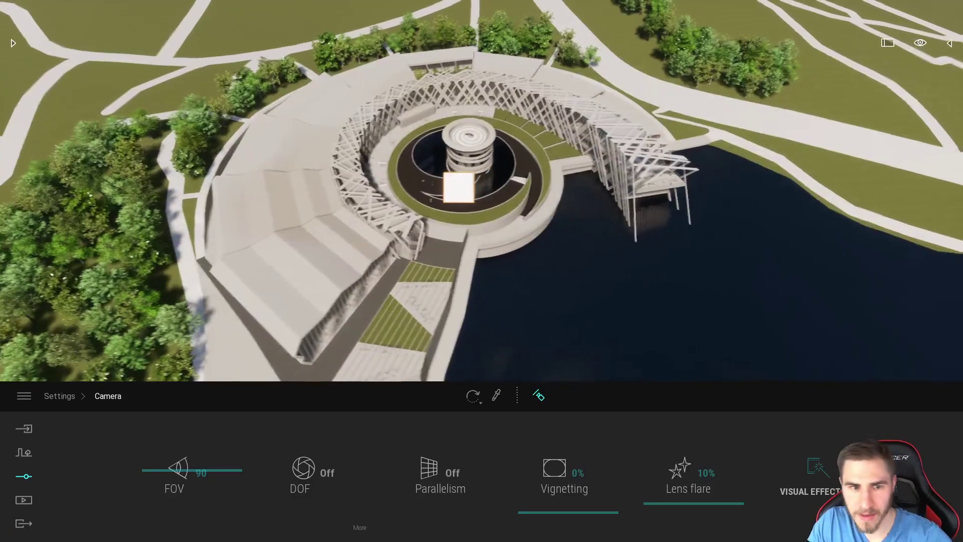
mouse_move(548, 221)
middle_down()
mouse_move(527, 223)
mouse_move(538, 216)
middle_up()
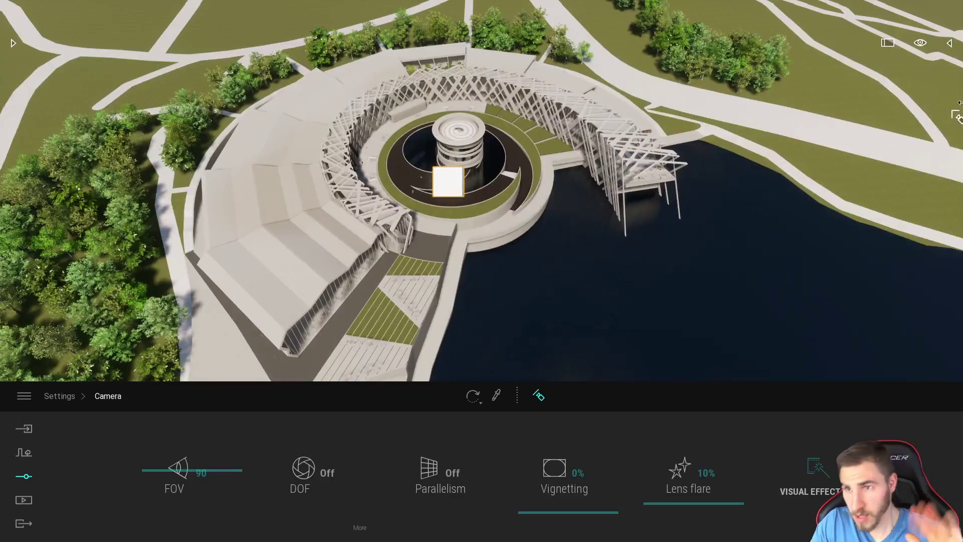
Hide the Box 10m object through the scene list and view the plaza without it.
click(950, 43)
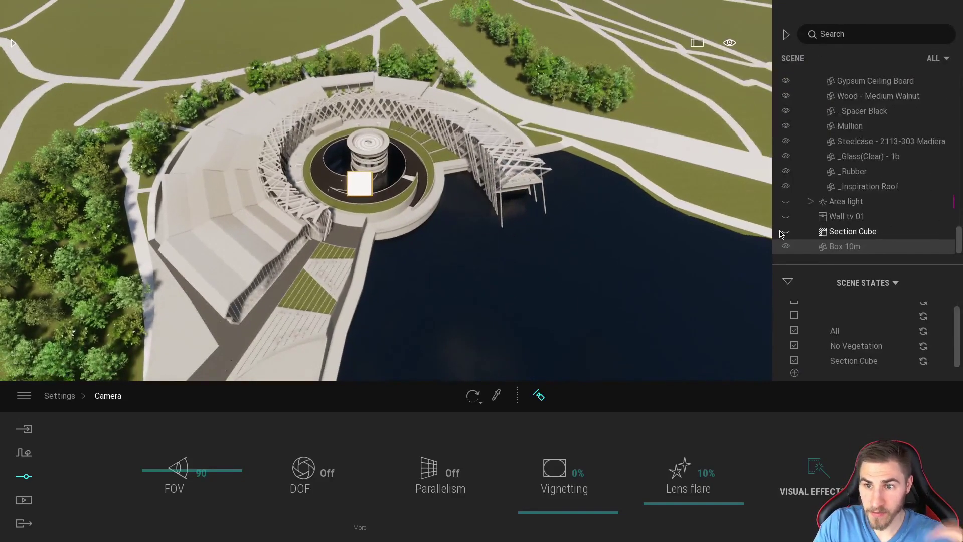
click(786, 247)
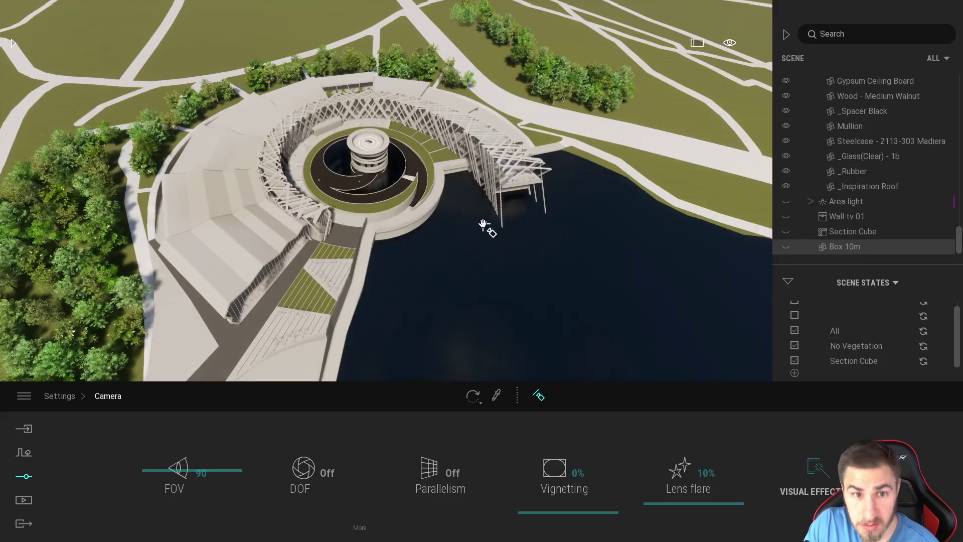
click(786, 34)
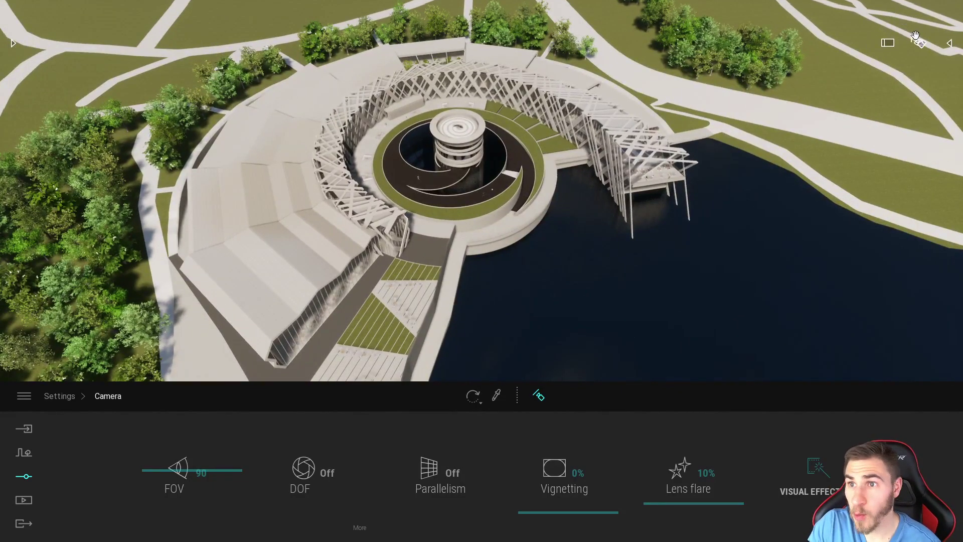
Show the Box 10m object again through the scene list and close the list.
click(948, 45)
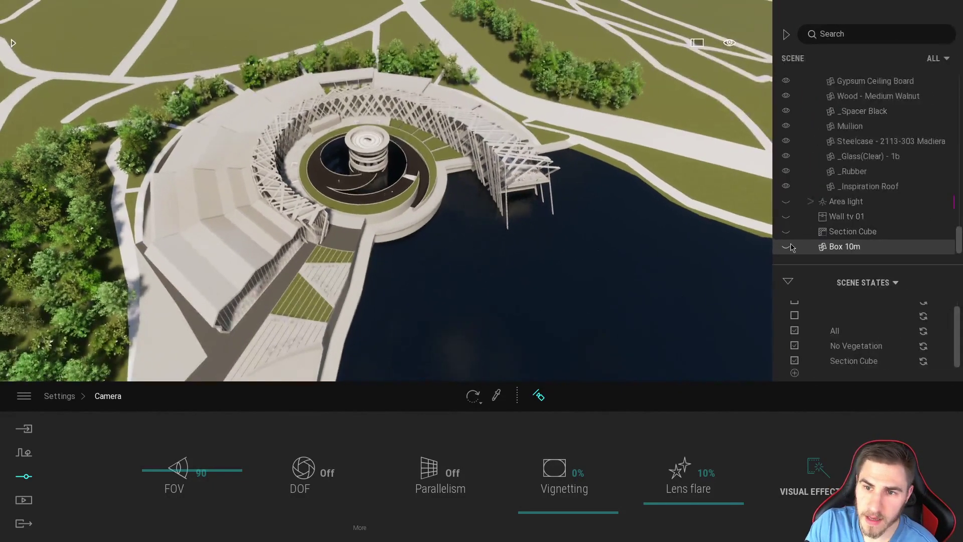
middle_drag(472, 225, 556, 165)
click(788, 36)
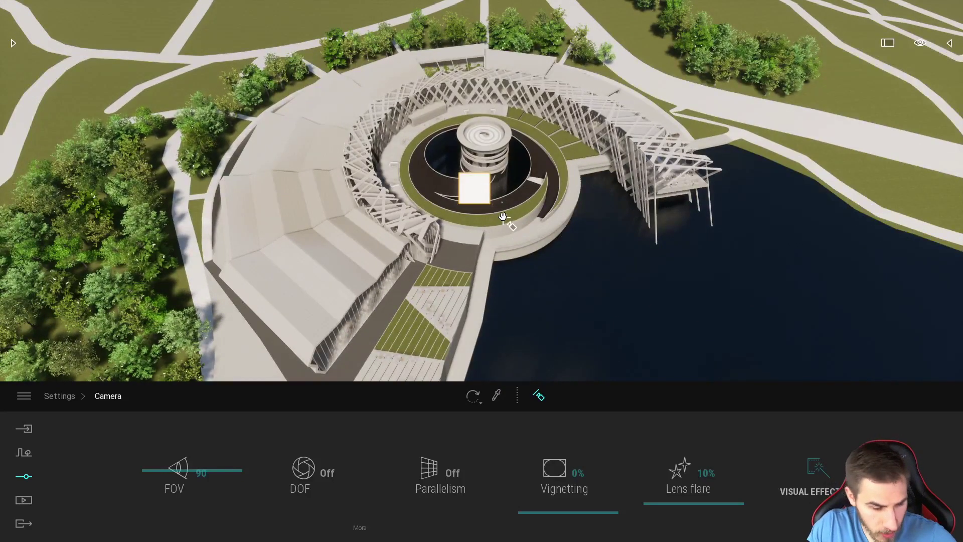
Move the box from the plaza to behind the tower beside the lattice structure, and turn the camera orbit mode back on.
click(471, 200)
mouse_move(550, 267)
right_down()
mouse_move(657, 253)
mouse_move(538, 264)
right_up()
drag(455, 225, 616, 131)
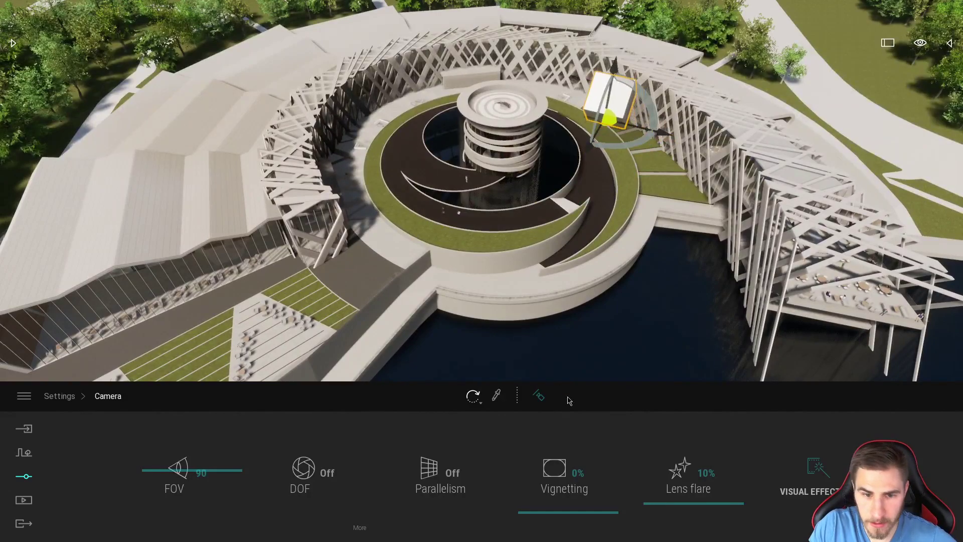
click(538, 396)
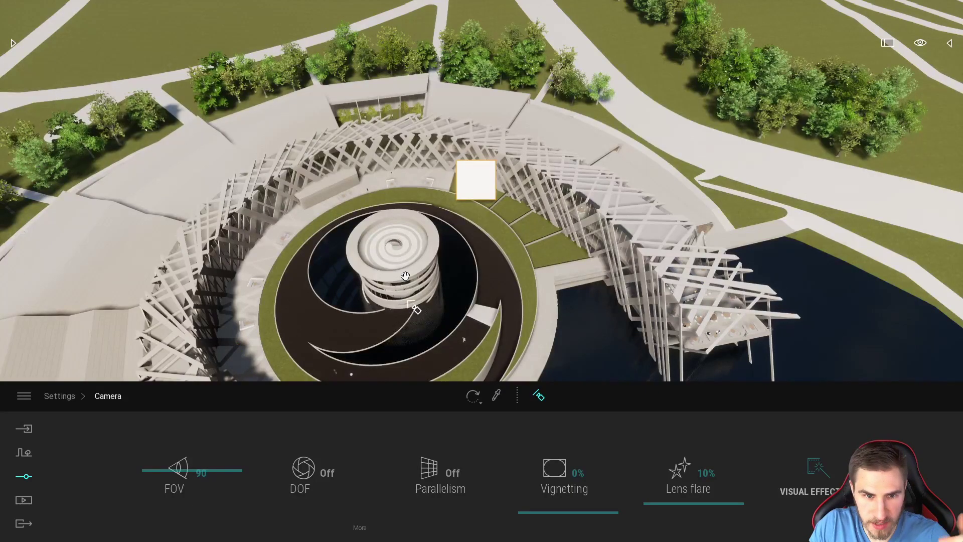
Move the box back onto the dark plaza in front of the tower and re-enable the camera orbit mode.
click(484, 188)
drag(484, 187, 394, 324)
click(538, 396)
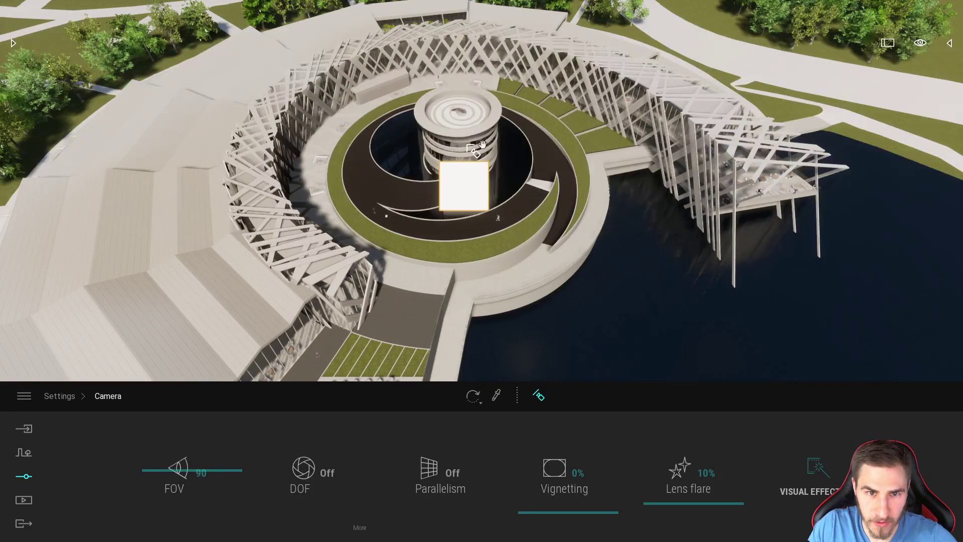
Move the box out over the water, and bring it back against the front of the round tower so it intersects the lower floors.
click(491, 202)
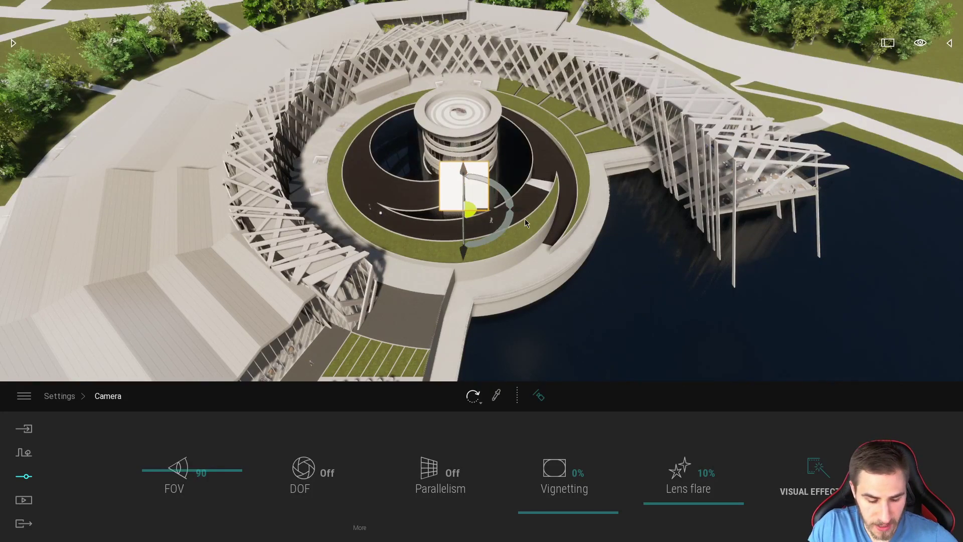
drag(479, 228, 736, 283)
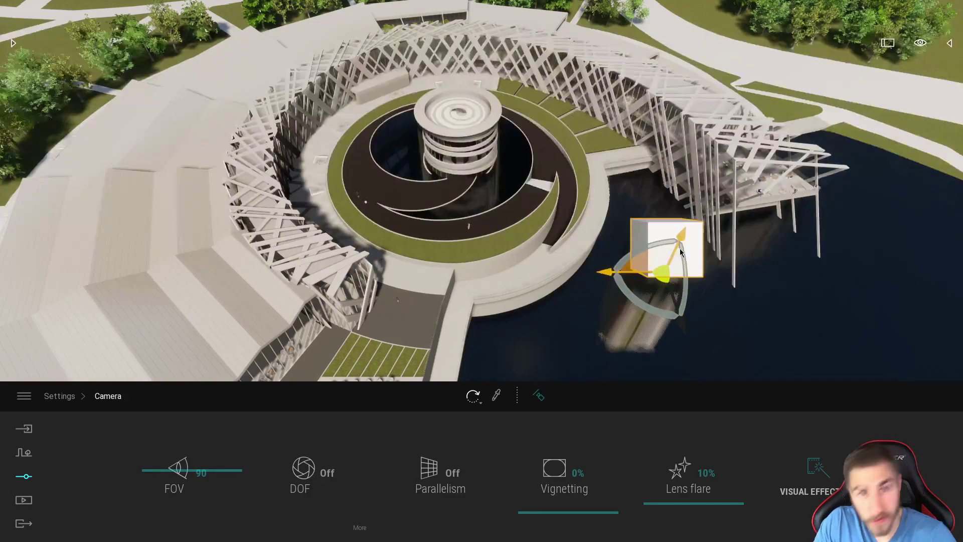
drag(654, 267, 607, 316)
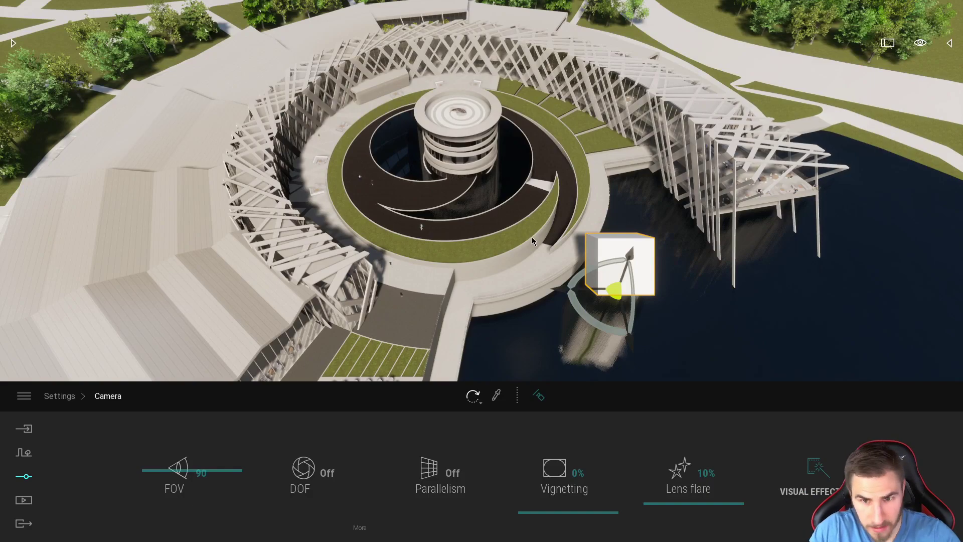
drag(604, 302, 407, 346)
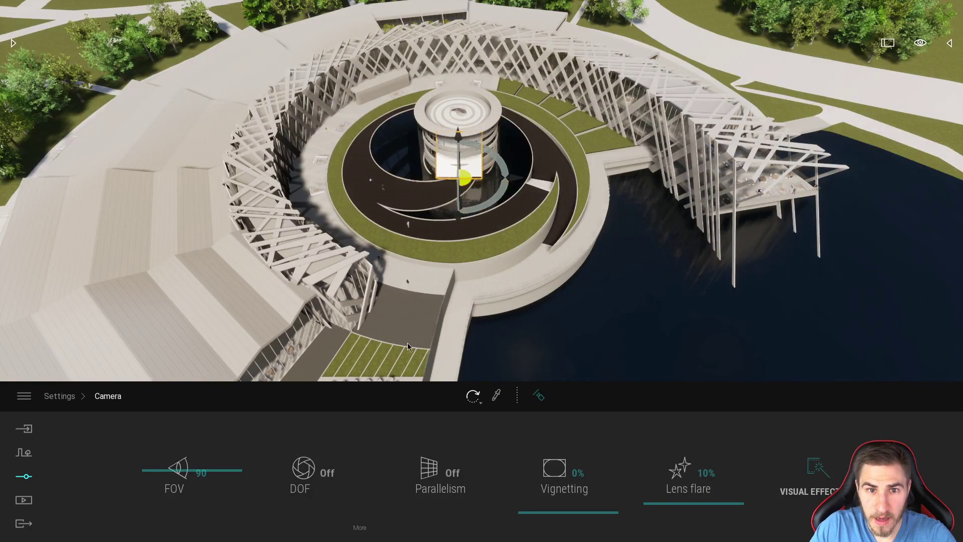
Turn on the camera orbit mode with the box at the tower, and zoom and pan to view the tower up close.
click(539, 396)
scroll(471, 176, up, 2)
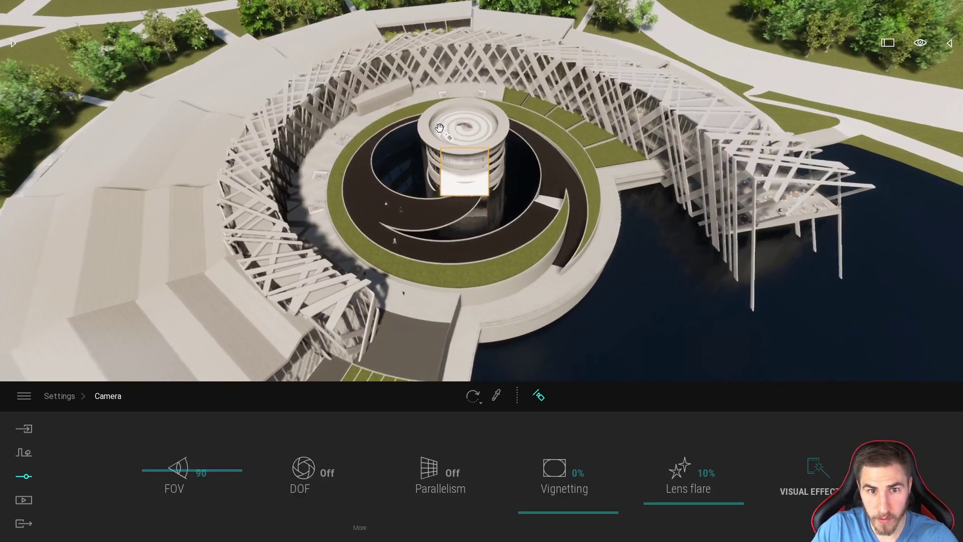
scroll(482, 186, up, 3)
scroll(471, 224, up, 4)
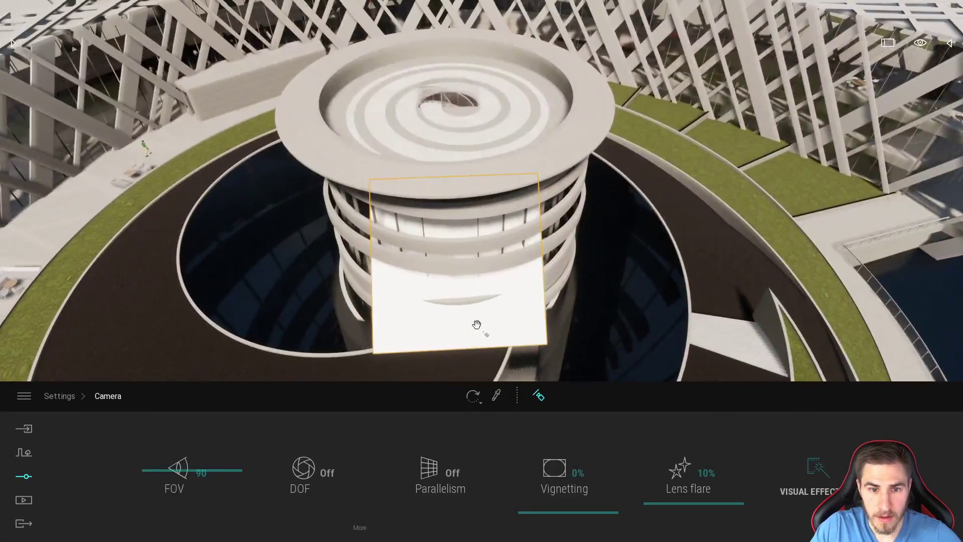
middle_drag(477, 325, 484, 192)
scroll(524, 291, down, 1)
middle_drag(562, 183, 608, 341)
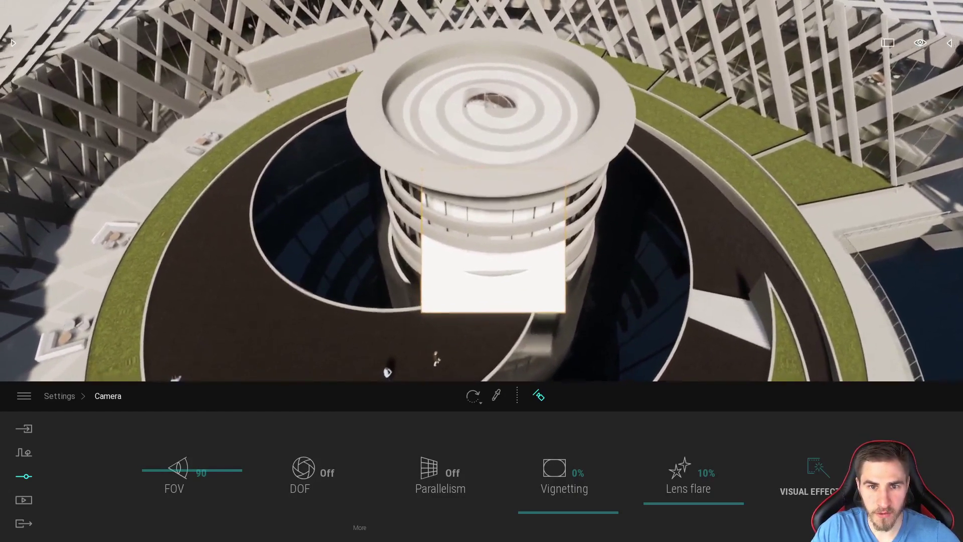
scroll(530, 237, down, 2)
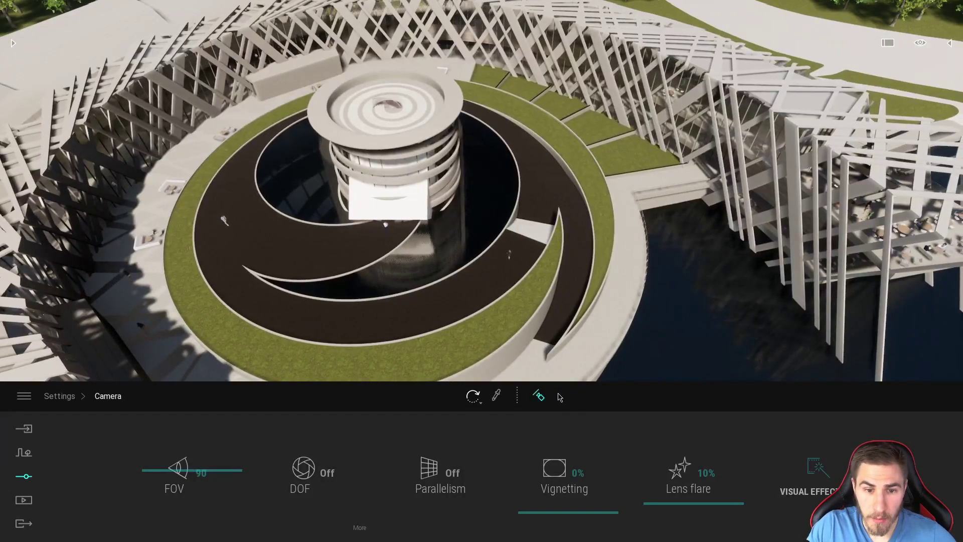
Move the box out from the tower's front over the dark plaza, and use camera orbit mode to pull back to the whole complex.
drag(422, 212, 439, 300)
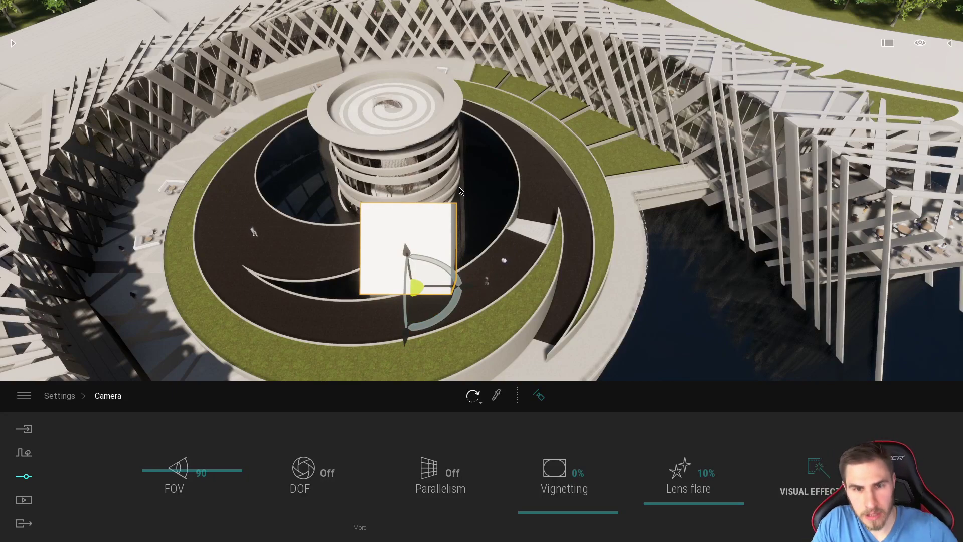
click(540, 396)
middle_drag(426, 267, 532, 344)
scroll(463, 292, down, 4)
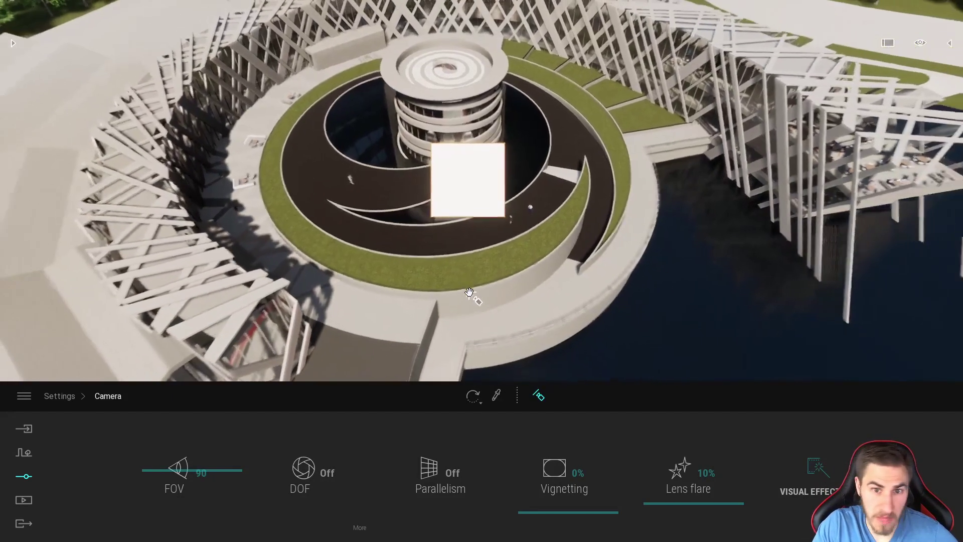
scroll(471, 292, down, 5)
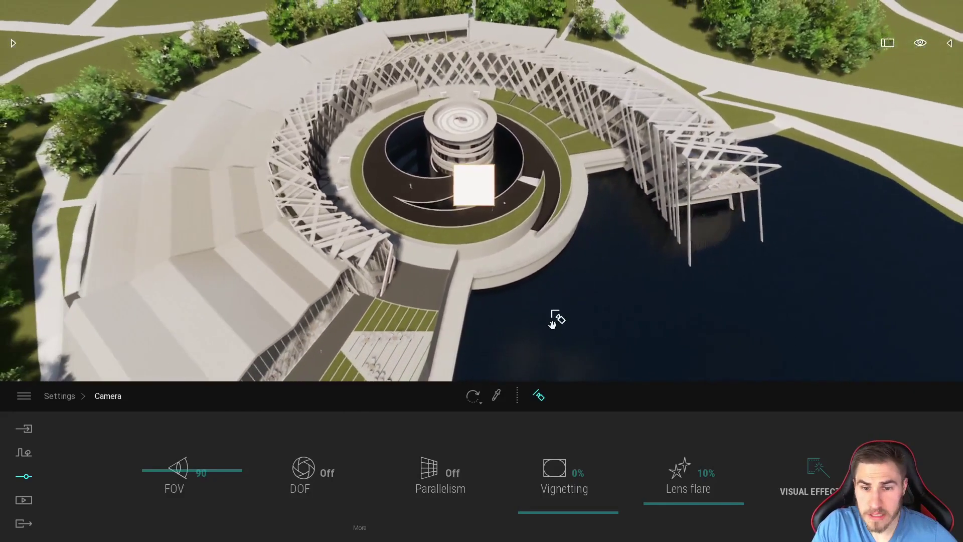
scroll(550, 332, down, 3)
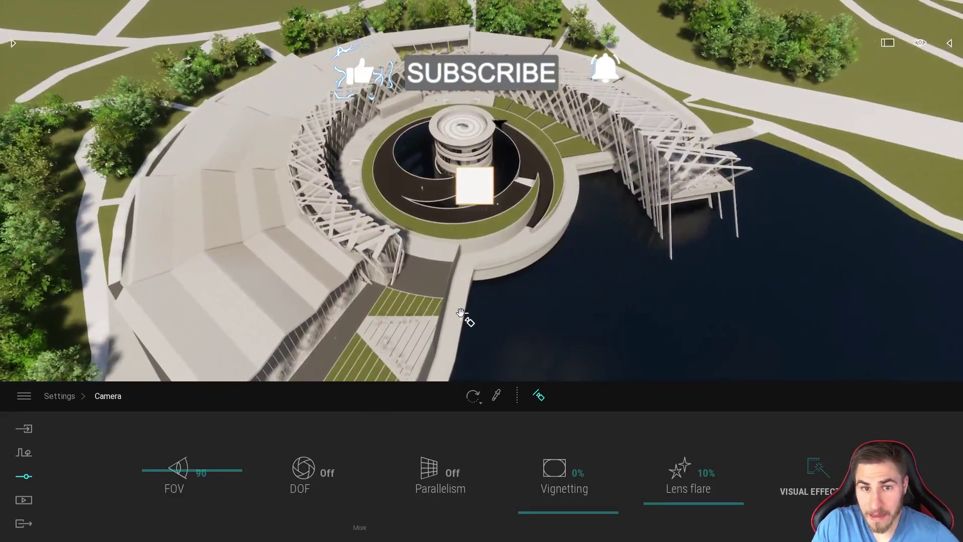
middle_drag(472, 181, 480, 185)
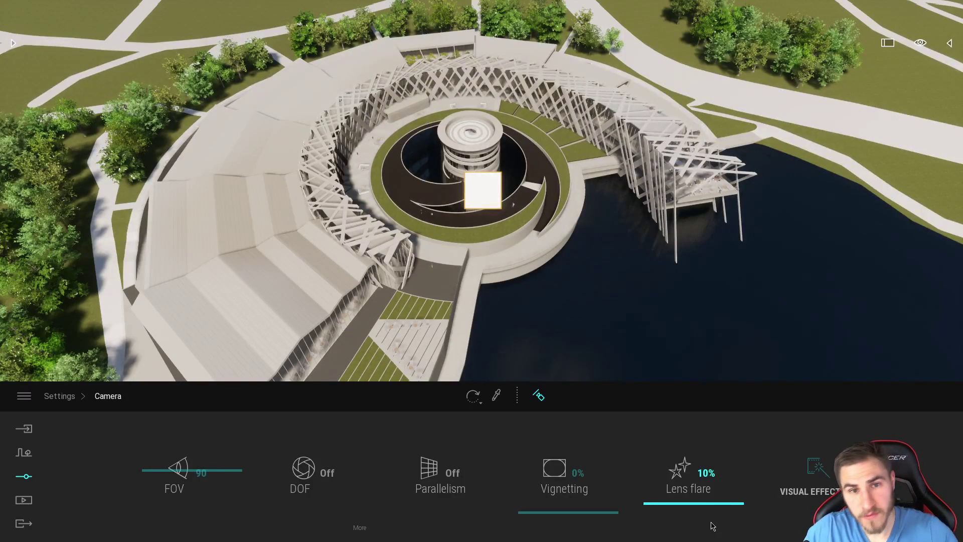
scroll(546, 293, down, 3)
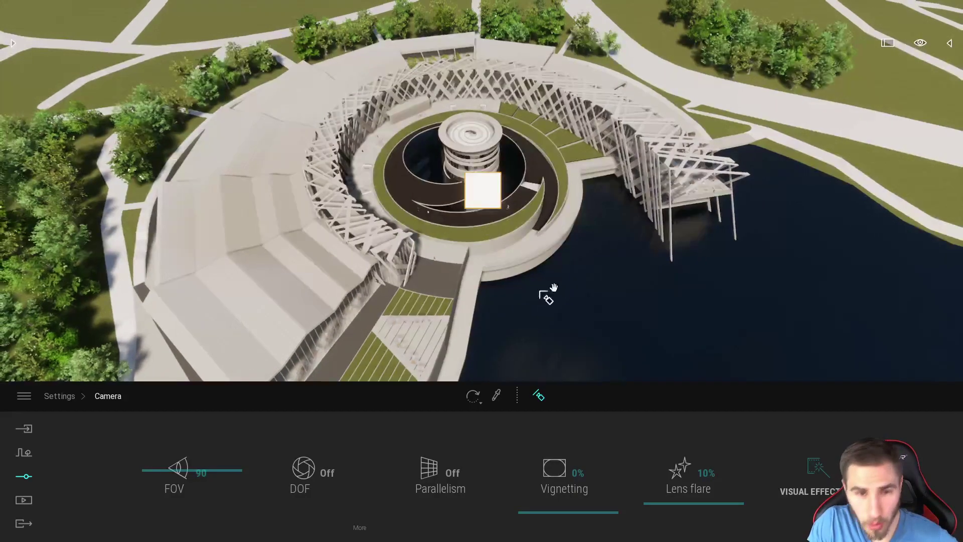